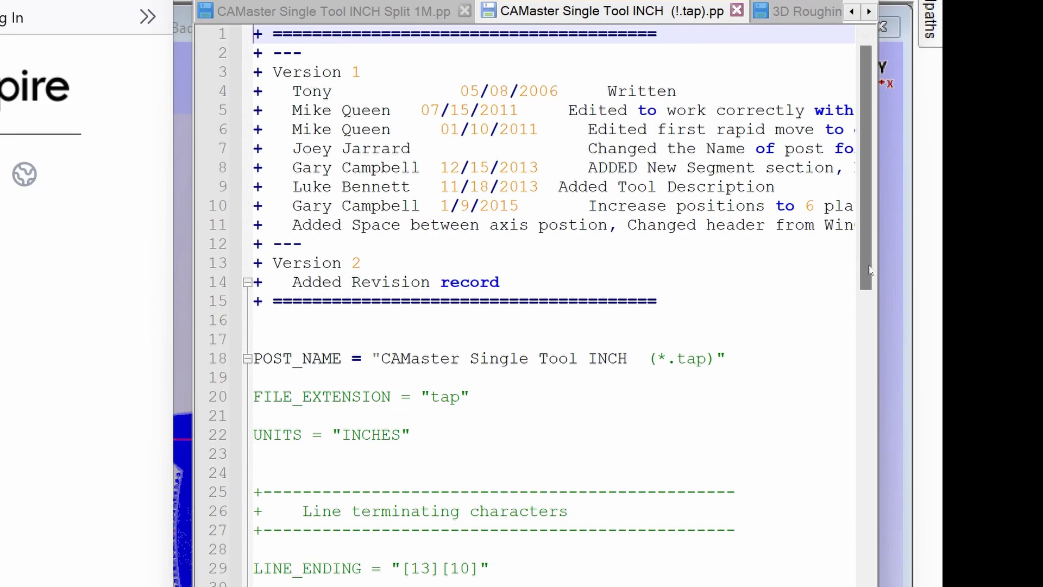
# Step: Insert a comment divider of a plus sign followed by equals signs on line 40, above the variable formatting section
pyautogui.moveTo(864, 162); pyautogui.dragTo(833, 349)
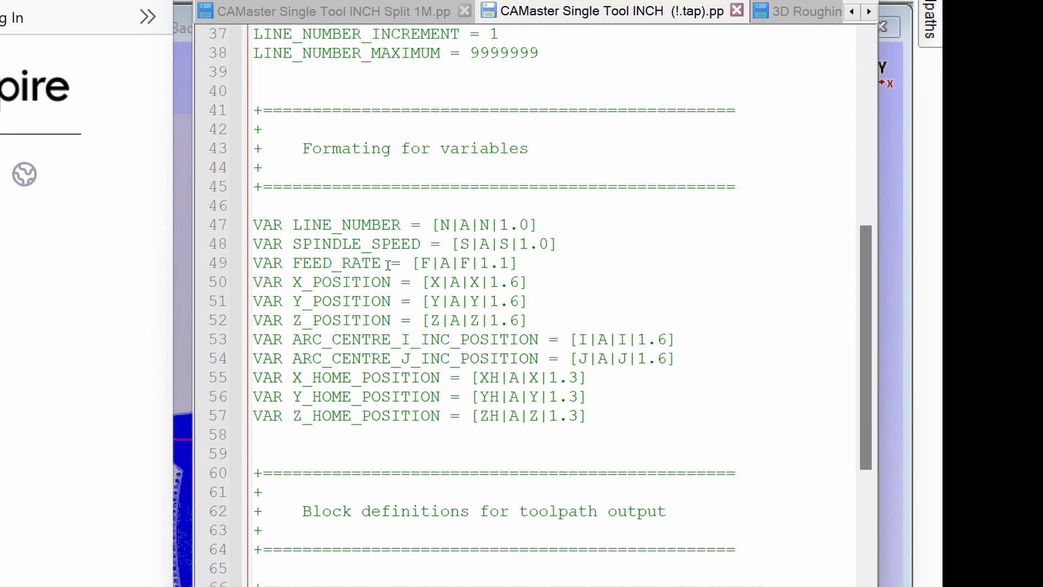
pyautogui.scroll(5, 848, 285)
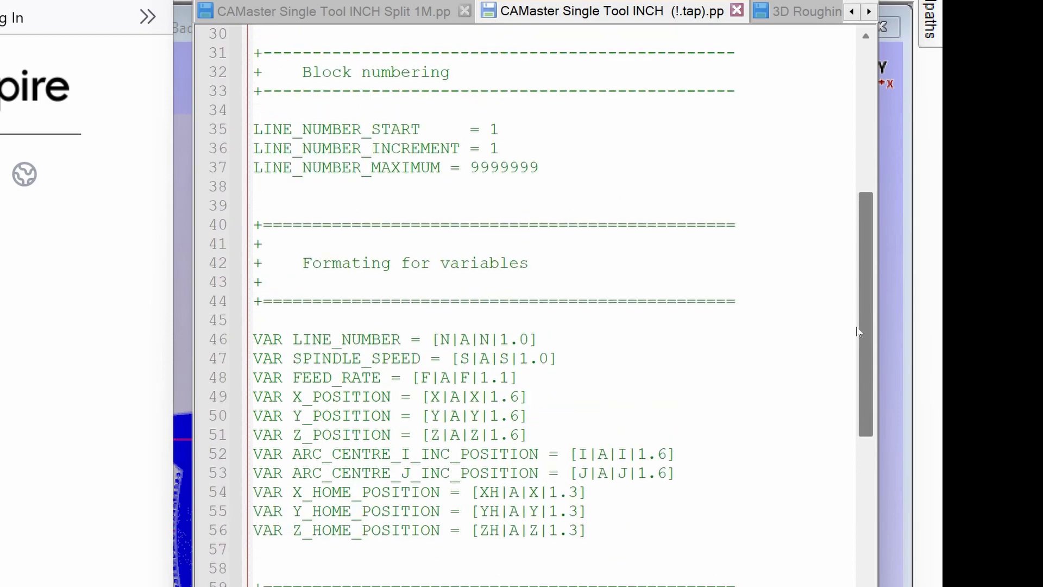
pyautogui.scroll(3, 848, 285)
pyautogui.scroll(-9, 831, 333)
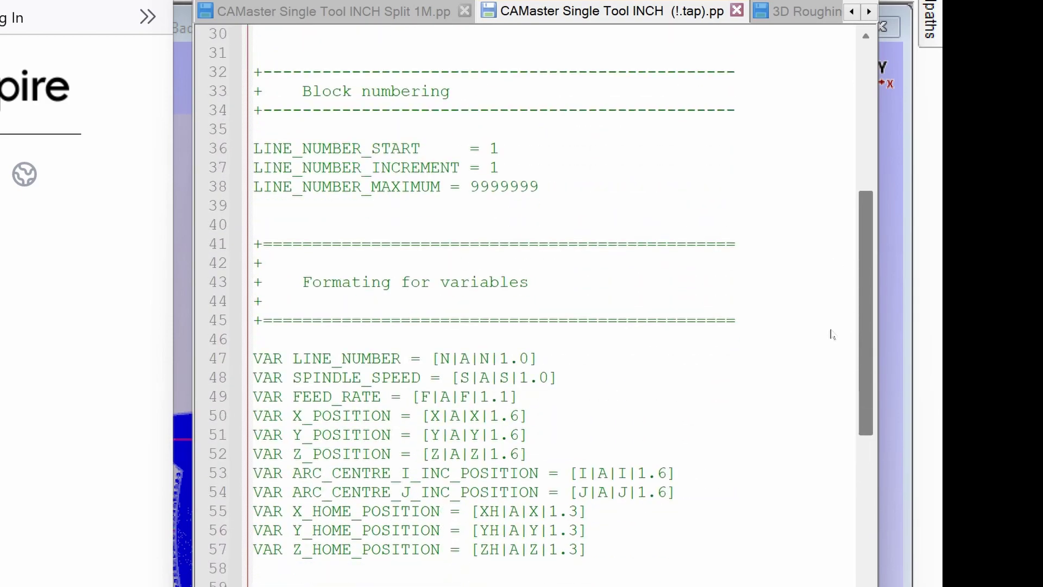
pyautogui.scroll(8, 814, 326)
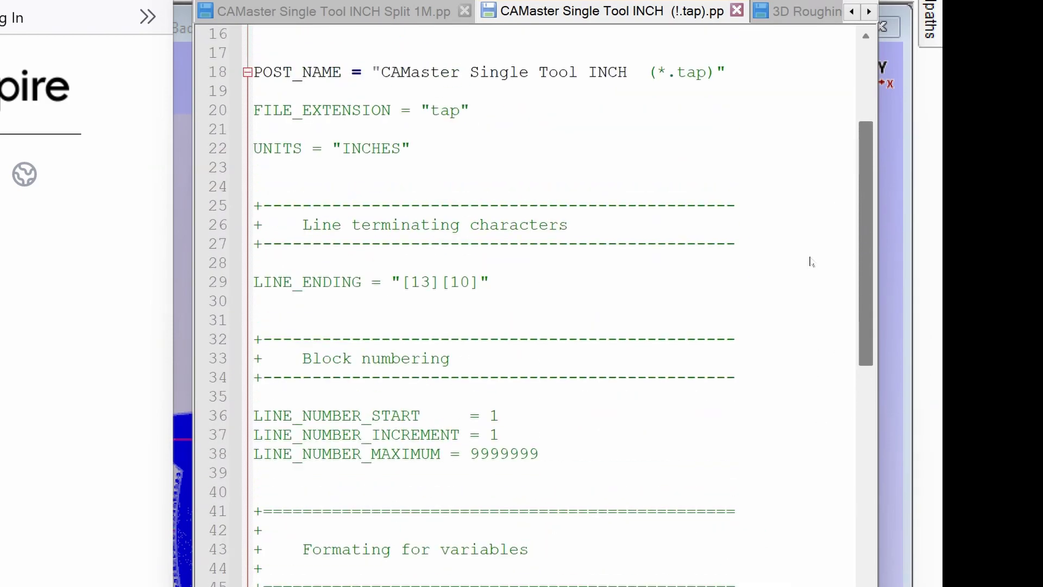
pyautogui.scroll(-1, 810, 266)
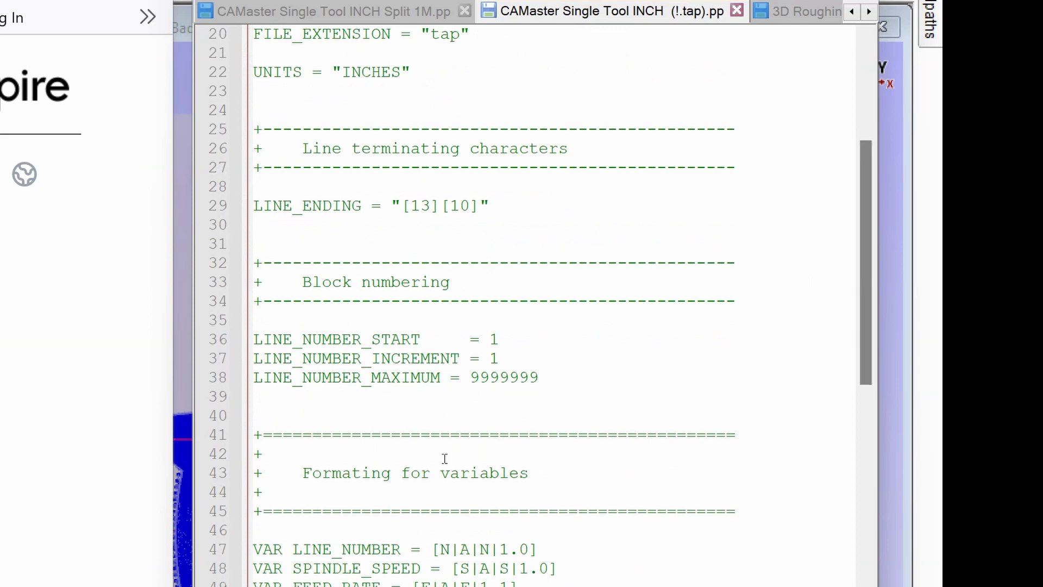
pyautogui.click(265, 419)
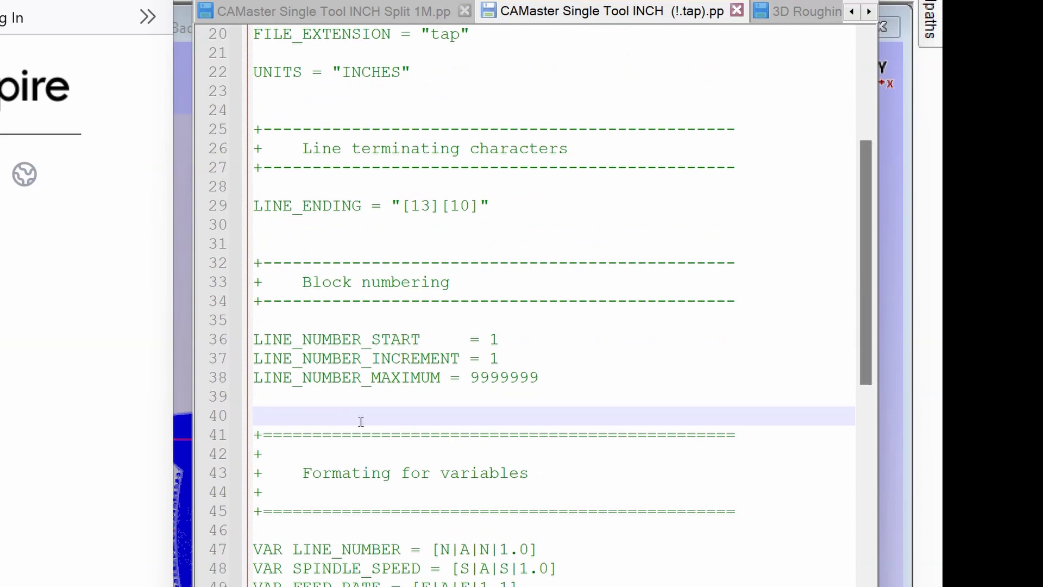
pyautogui.write('+================================================')
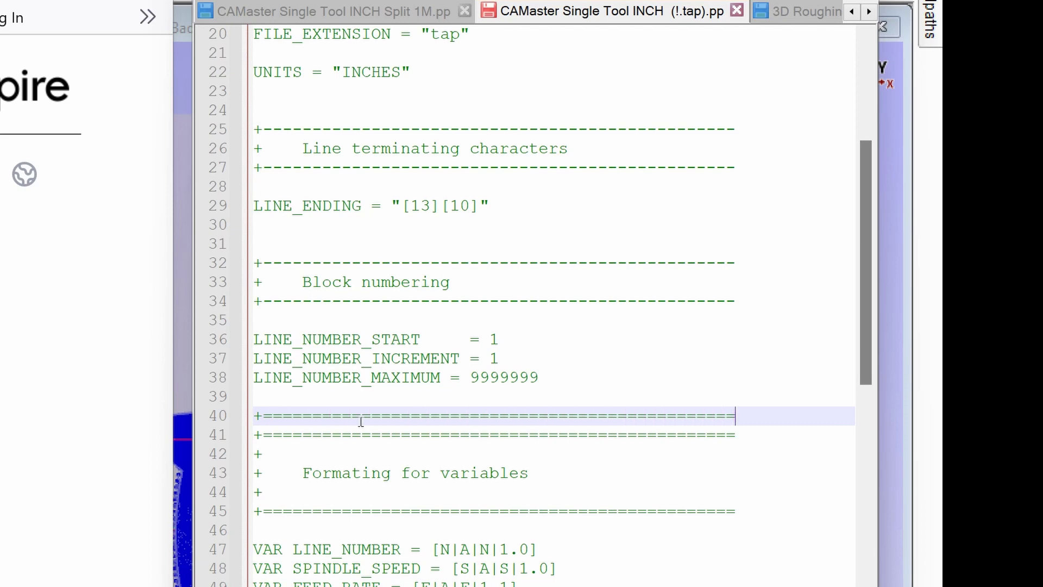
pyautogui.press('Return')
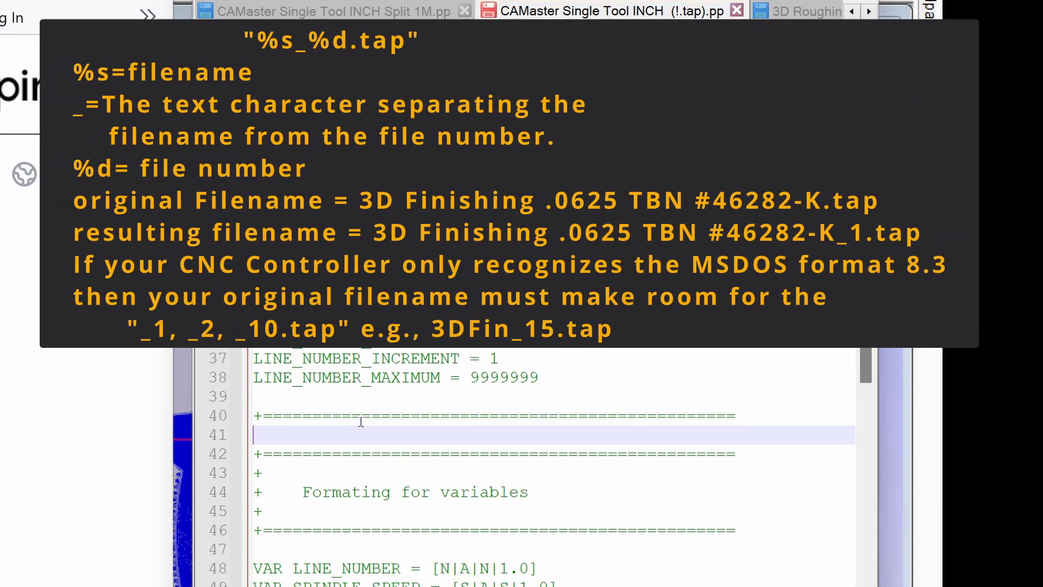
# Step: Add the comment heading "Tape Splitting" below the new divider, with lines starting with + above and below it
pyautogui.write('+')
pyautogui.press('Return')
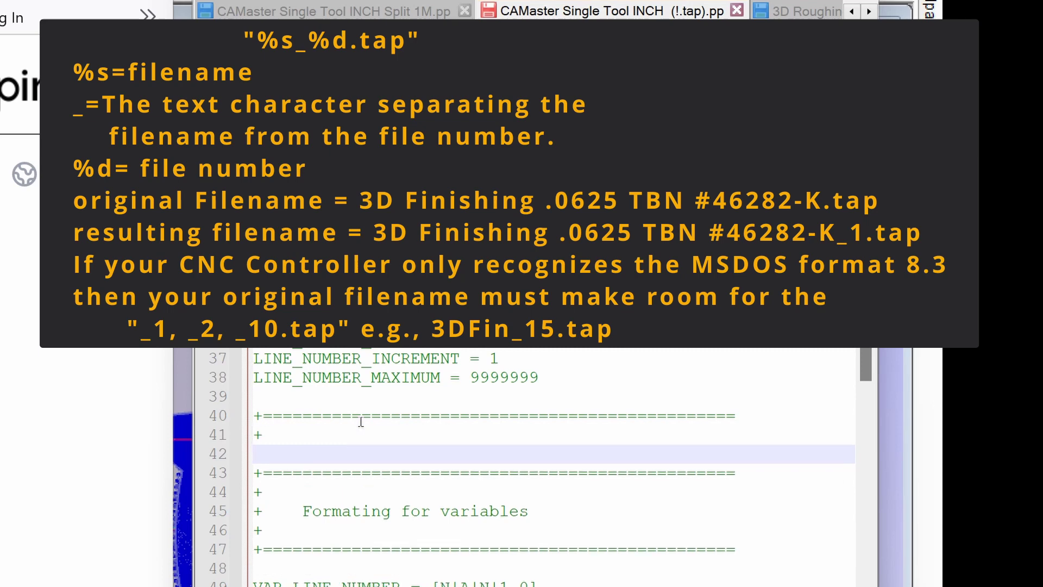
pyautogui.write('+    T')
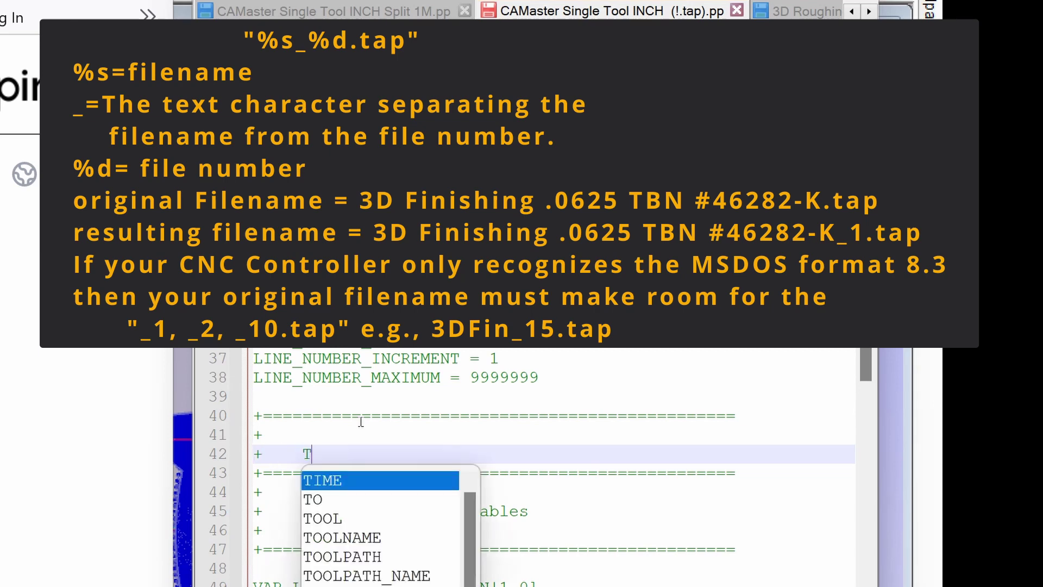
pyautogui.write('ape Sp')
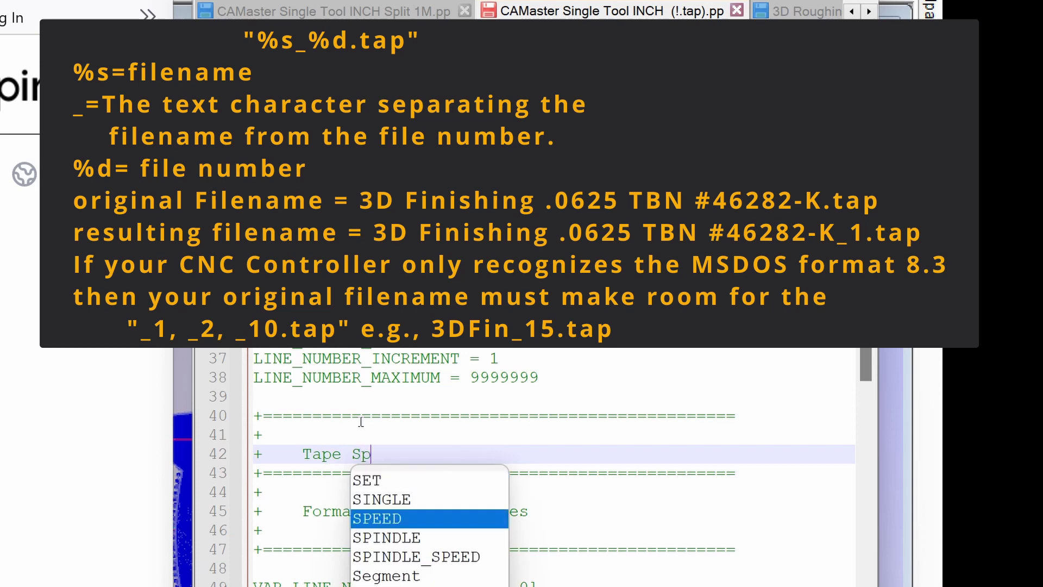
pyautogui.write('litting')
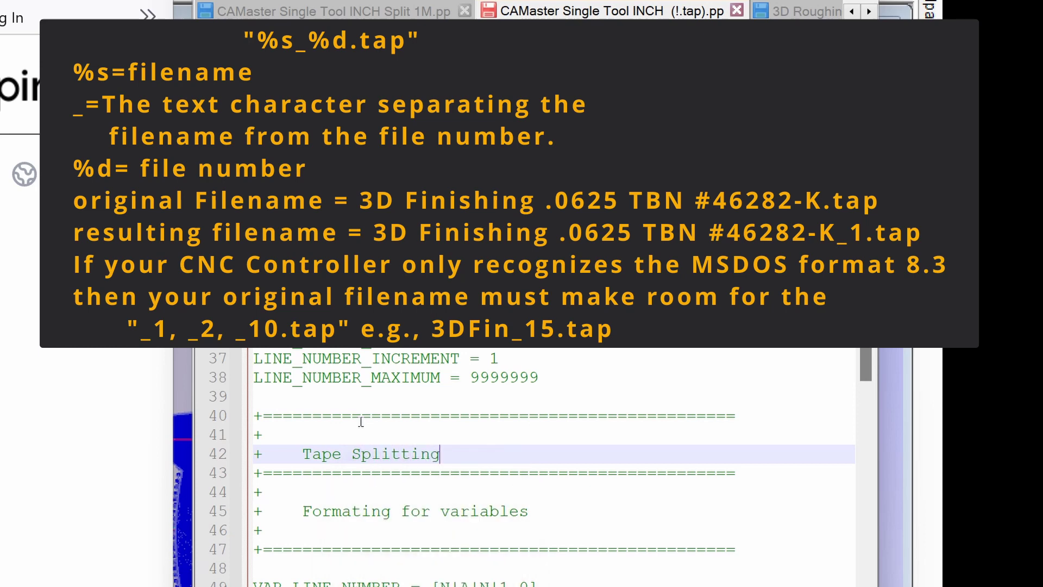
pyautogui.press('Return')
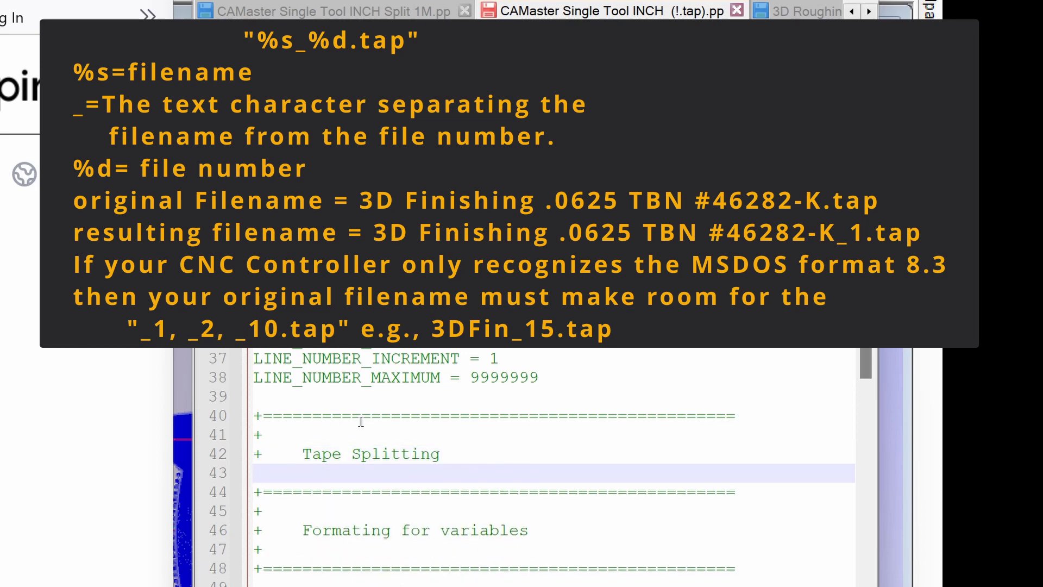
pyautogui.write('+')
pyautogui.press('Return')
pyautogui.write('+')
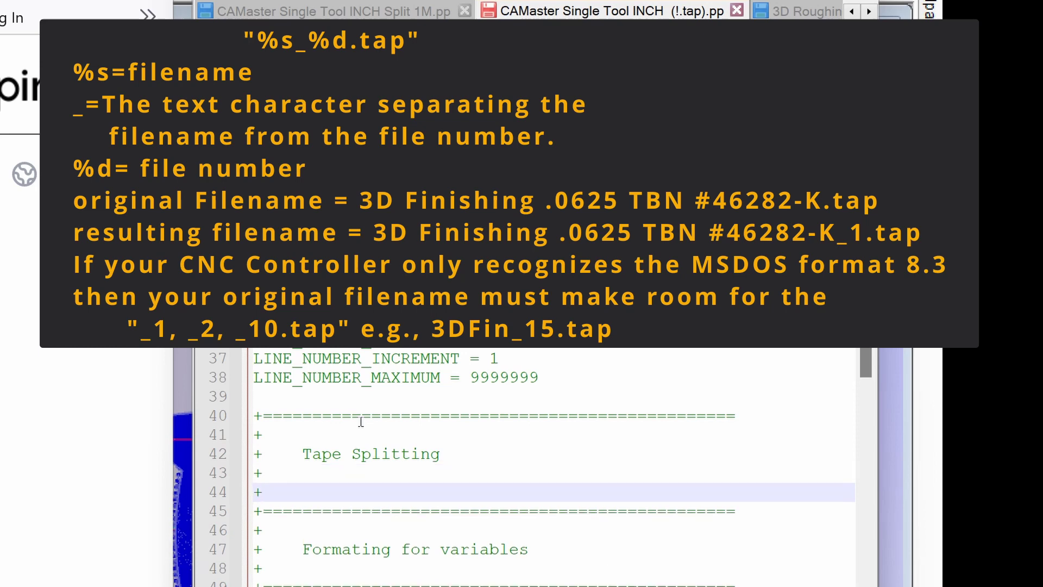
pyautogui.write('+++++++++++++++++++++++++++++++++++++++++++++++++')
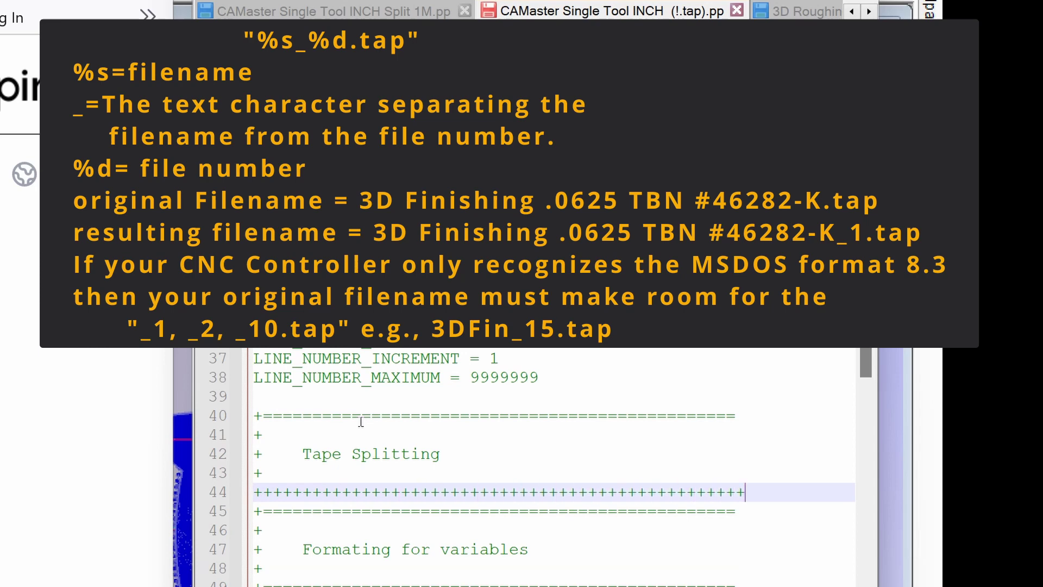
pyautogui.press('BackSpace')
pyautogui.press('BackSpace')
pyautogui.press('BackSpace')
pyautogui.press('BackSpace')
pyautogui.press('BackSpace')
pyautogui.press('BackSpace')
pyautogui.press('BackSpace')
pyautogui.press('BackSpace')
pyautogui.press('BackSpace')
pyautogui.press('BackSpace')
pyautogui.press('BackSpace')
pyautogui.press('BackSpace')
pyautogui.press('BackSpace')
pyautogui.press('BackSpace')
pyautogui.press('BackSpace')
pyautogui.press('BackSpace')
pyautogui.press('BackSpace')
pyautogui.press('BackSpace')
pyautogui.press('BackSpace')
pyautogui.press('BackSpace')
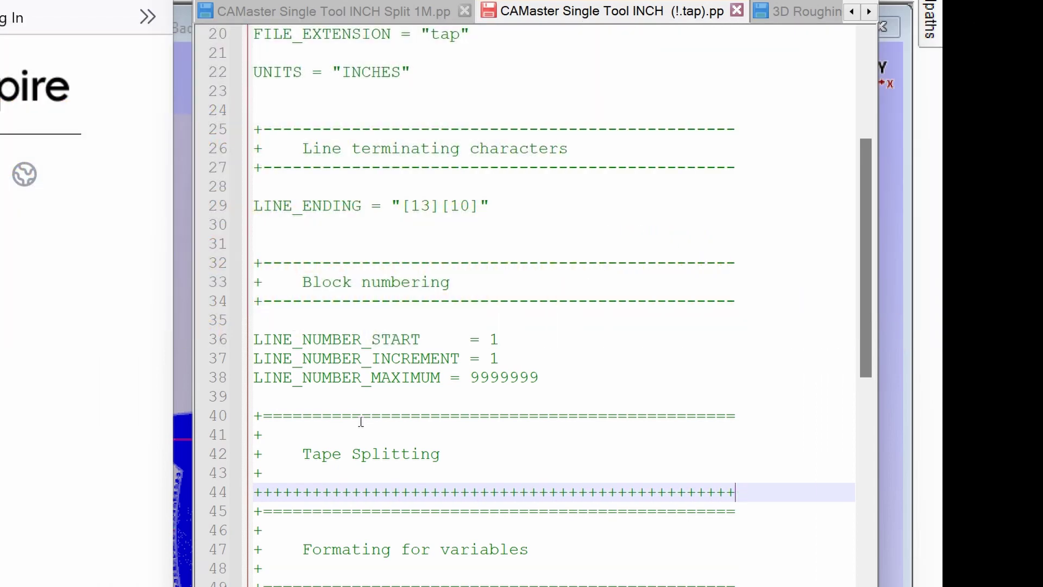
pyautogui.press('BackSpace')
pyautogui.press('BackSpace')
pyautogui.press('BackSpace')
pyautogui.press('BackSpace')
pyautogui.press('BackSpace')
pyautogui.press('BackSpace')
pyautogui.press('BackSpace')
pyautogui.press('BackSpace')
pyautogui.press('BackSpace')
pyautogui.press('BackSpace')
pyautogui.press('BackSpace')
pyautogui.press('BackSpace')
pyautogui.press('BackSpace')
pyautogui.press('BackSpace')
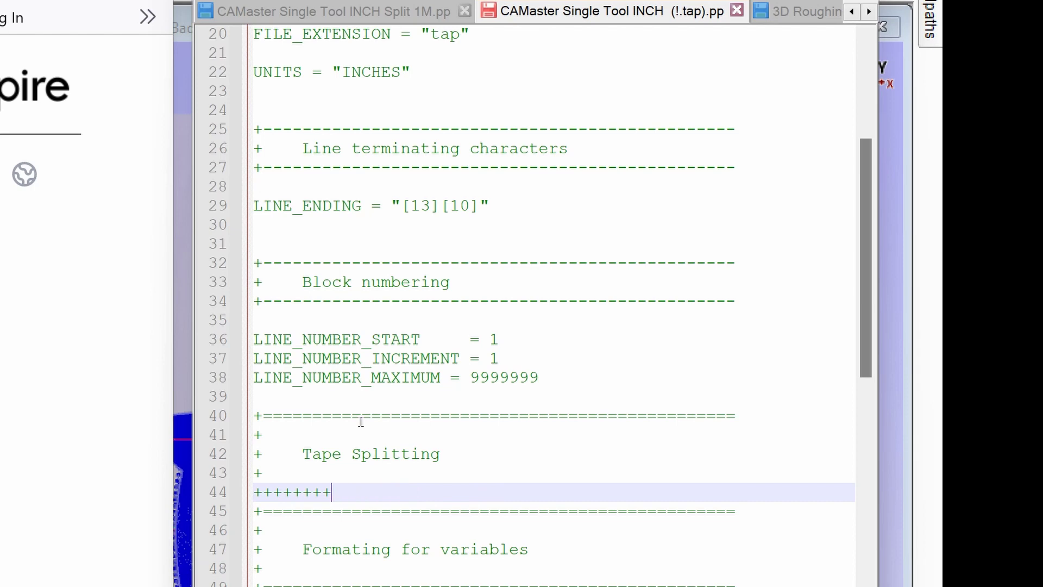
# Step: Close the Tape Splitting heading with a matching equals-sign divider and add blank lines below it
pyautogui.write('================================================')
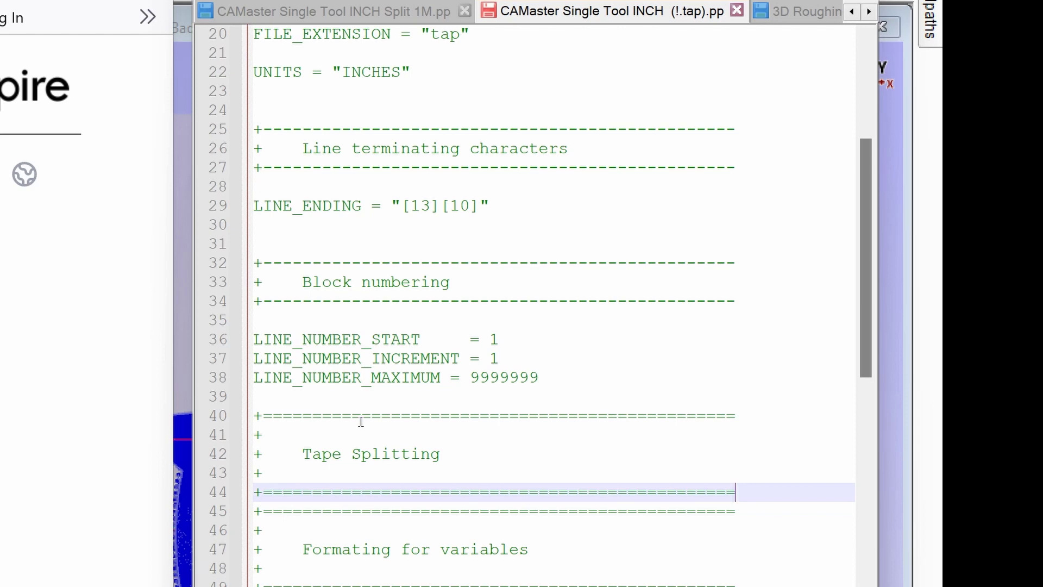
pyautogui.press('Return')
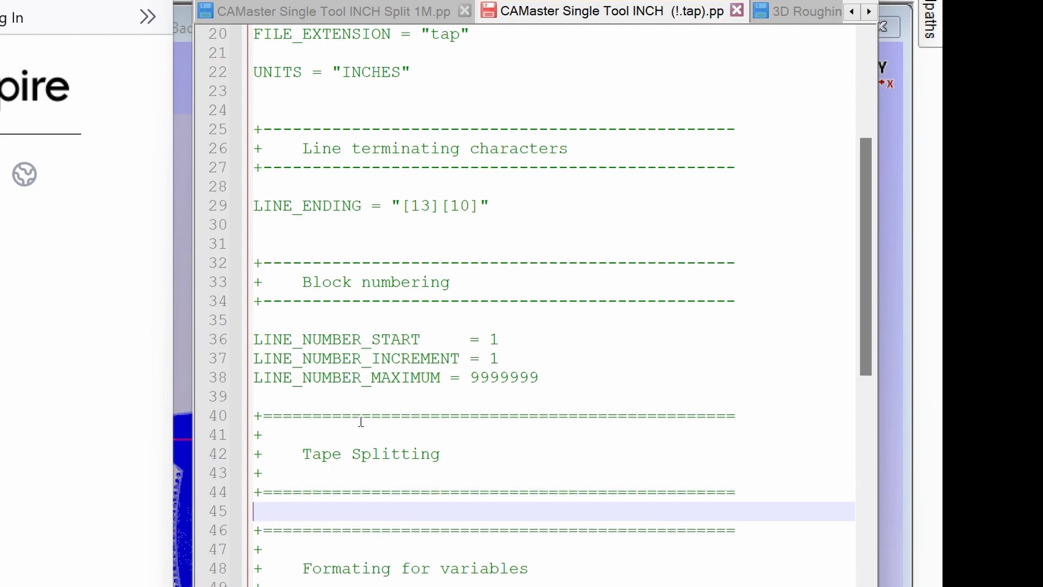
pyautogui.press('Return')
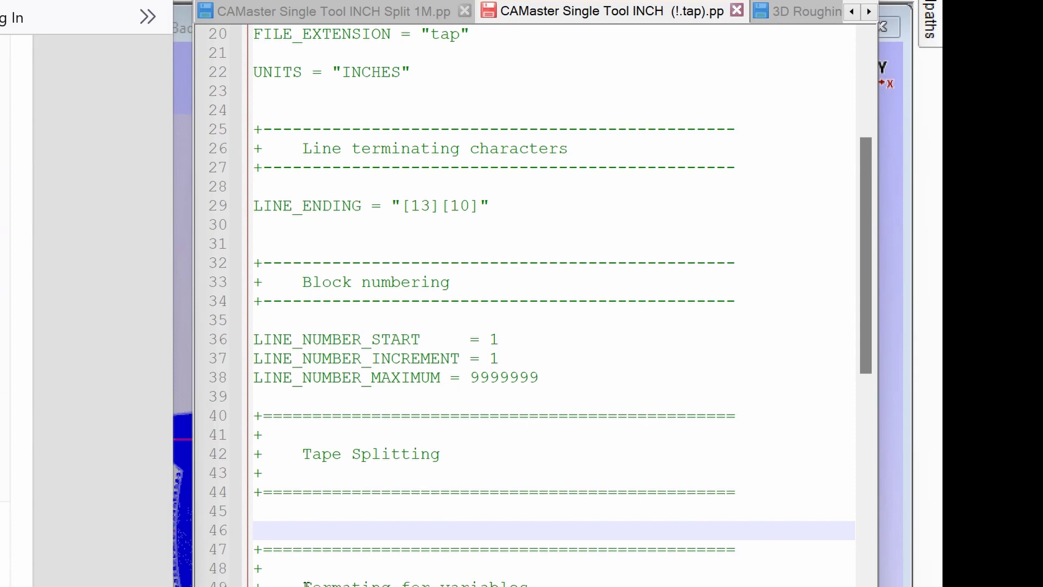
# Step: Start the splitting statement on line 46 with TAPE_SPLITTING = 500000 100
pyautogui.click(276, 526)
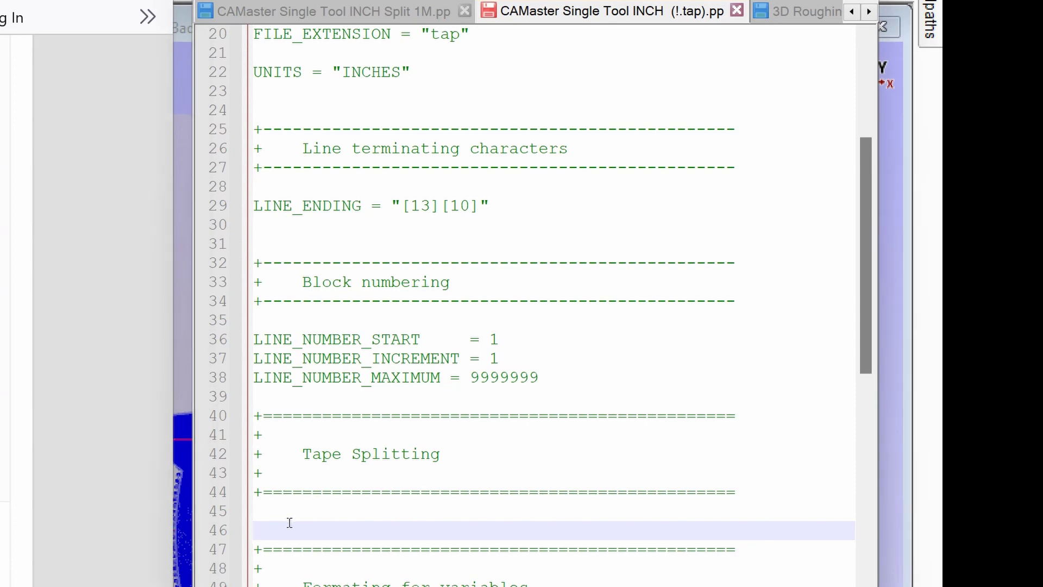
pyautogui.write('Tape')
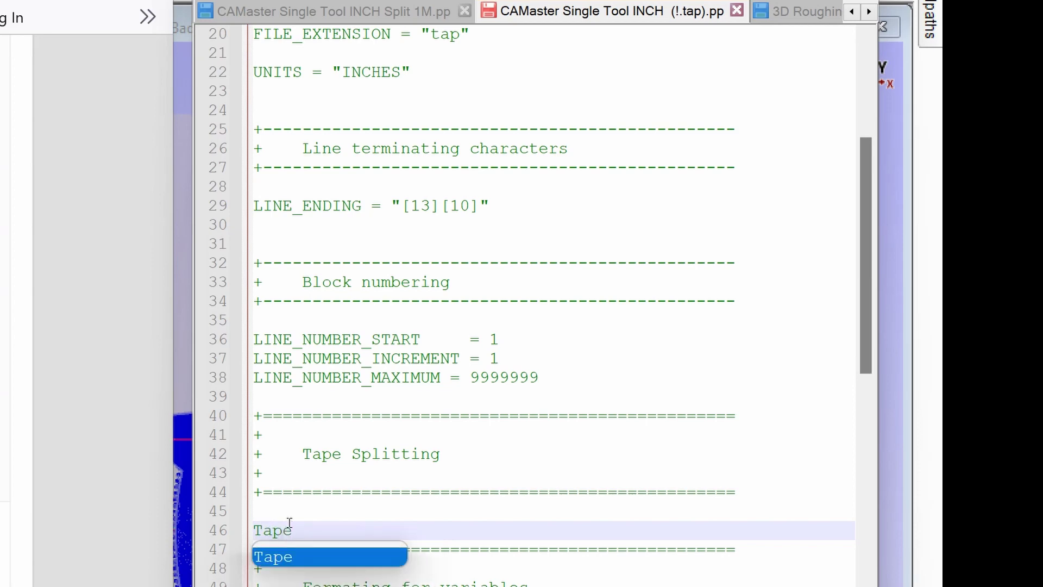
pyautogui.press('BackSpace')
pyautogui.press('BackSpace')
pyautogui.press('BackSpace')
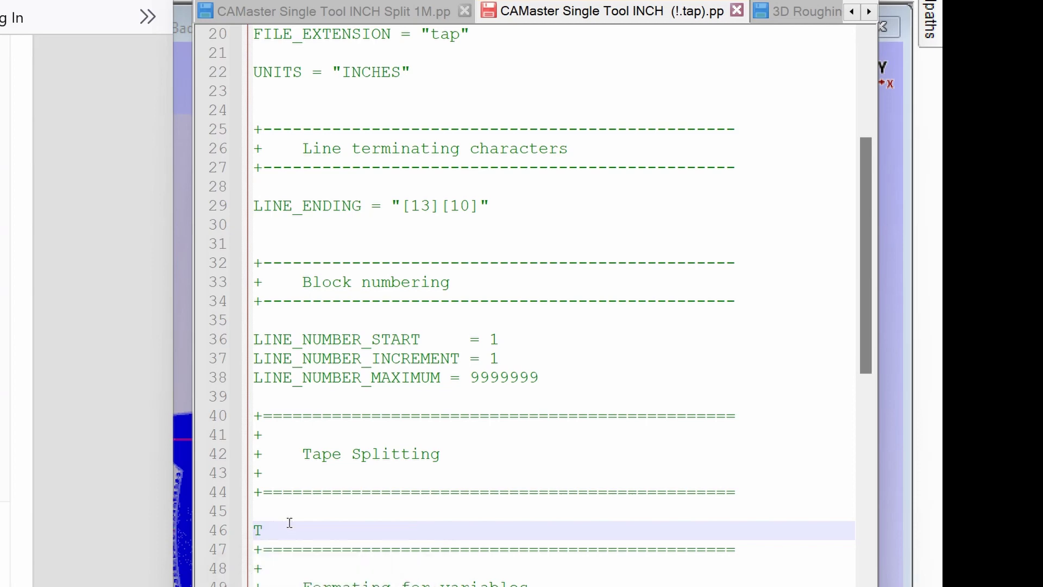
pyautogui.write('APE_SPLITTING')
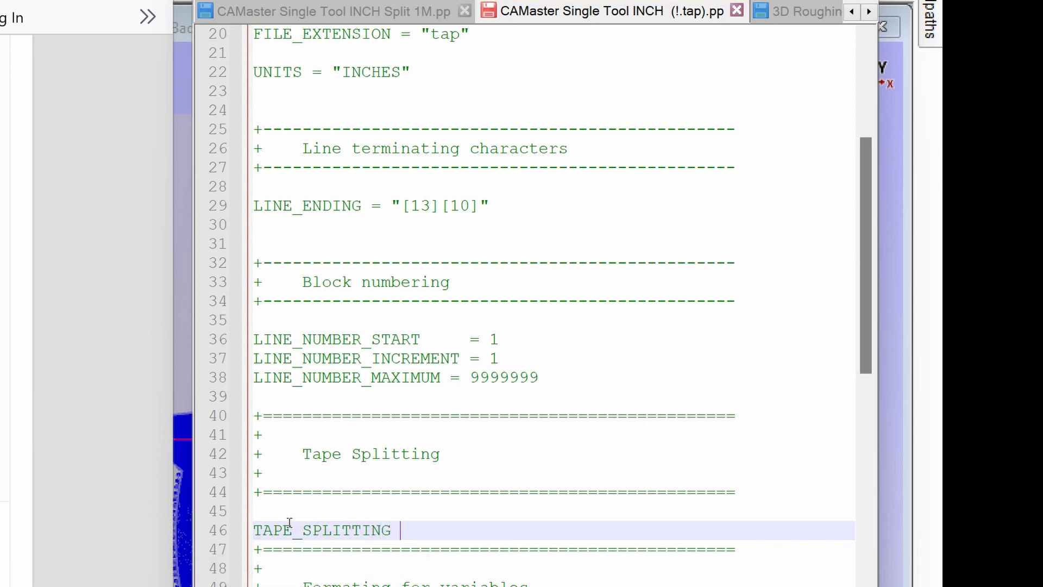
pyautogui.write(' = 500000 100')
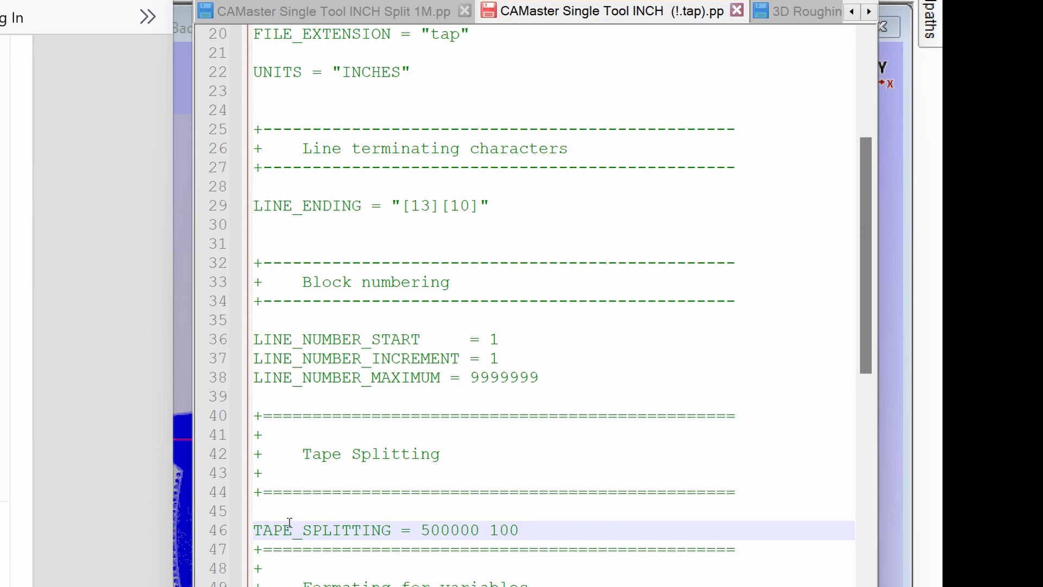
# Step: Append the quoted output file name pattern "%s_%d.tap" to the TAPE_SPLITTING statement
pyautogui.write(' "%s')
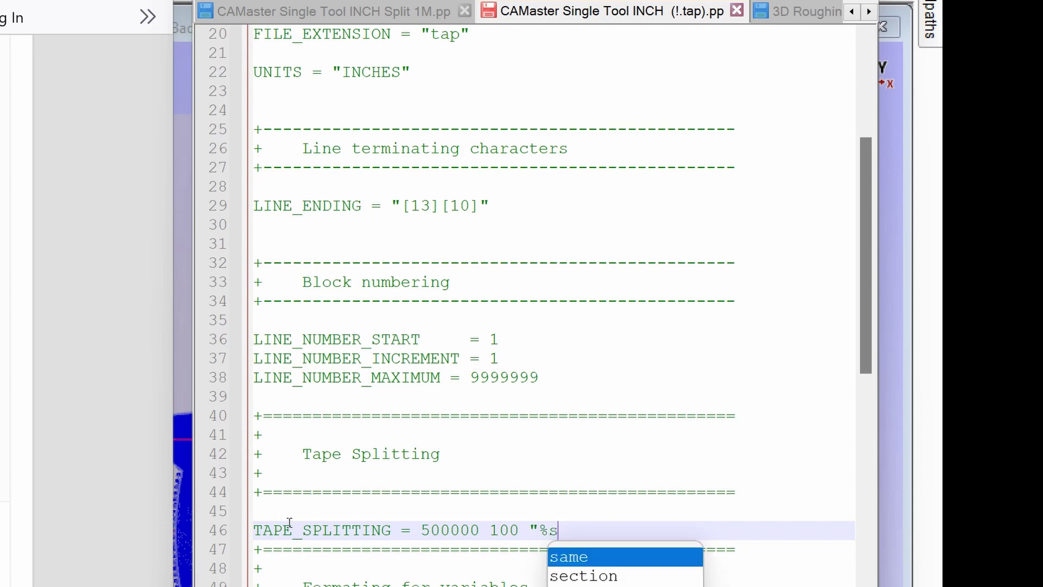
pyautogui.write(' %d')
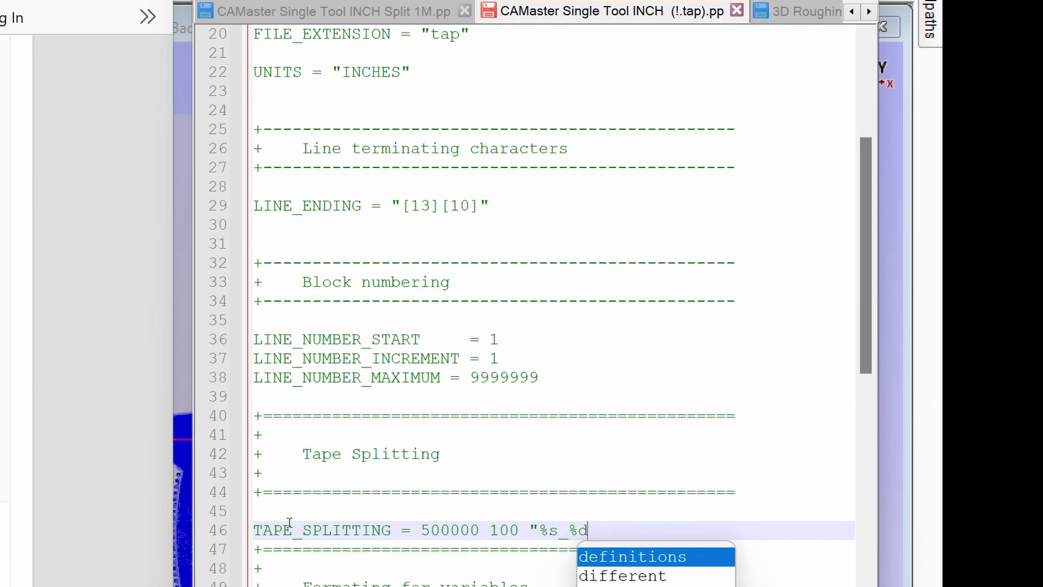
pyautogui.write('.tap')
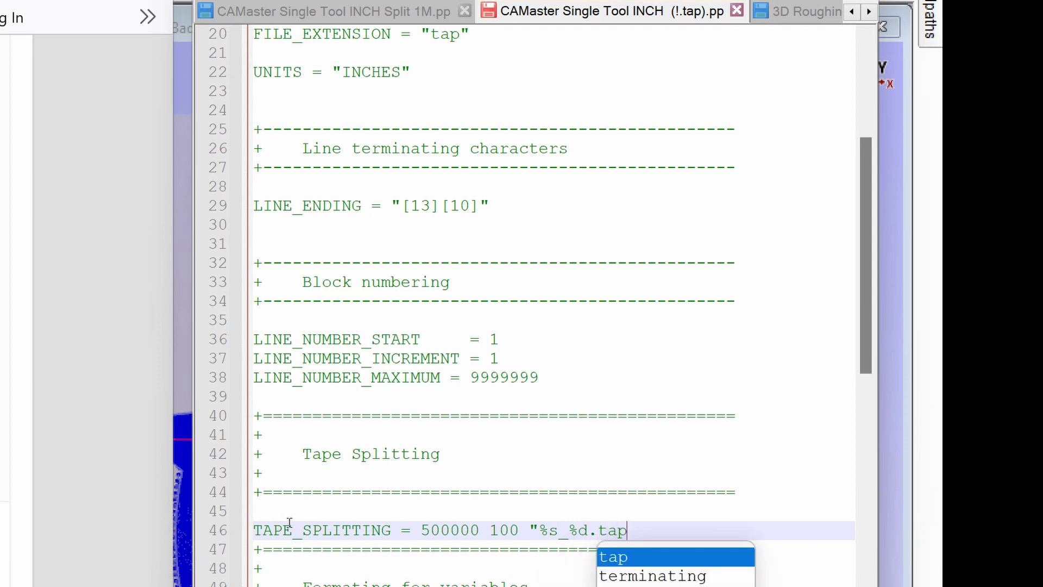
pyautogui.write('"')
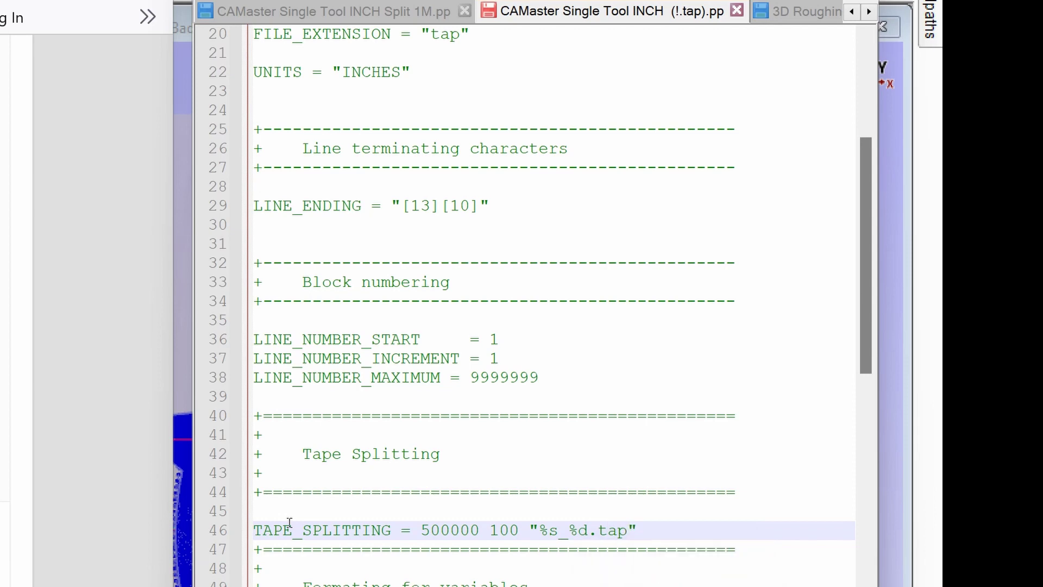
# Step: Complete the TAPE_SPLITTING statement with 1 "YES" and start a new line below it
pyautogui.write(' 1 "YESY"')
pyautogui.press('Left')
pyautogui.press('BackSpace')
pyautogui.press('Return')
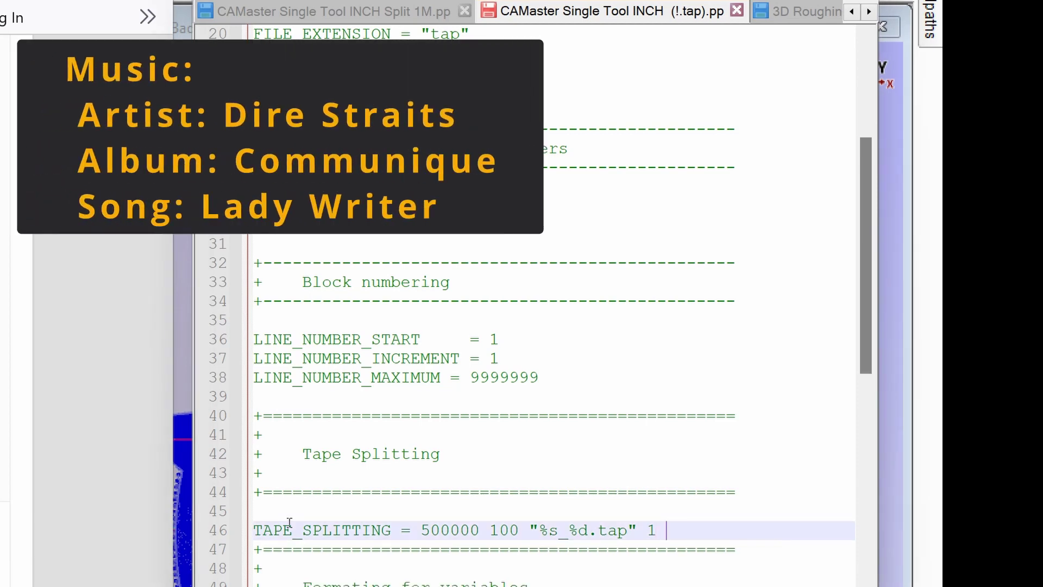
pyautogui.write('"YESY"')
pyautogui.press('Left')
pyautogui.press('BackSpace')
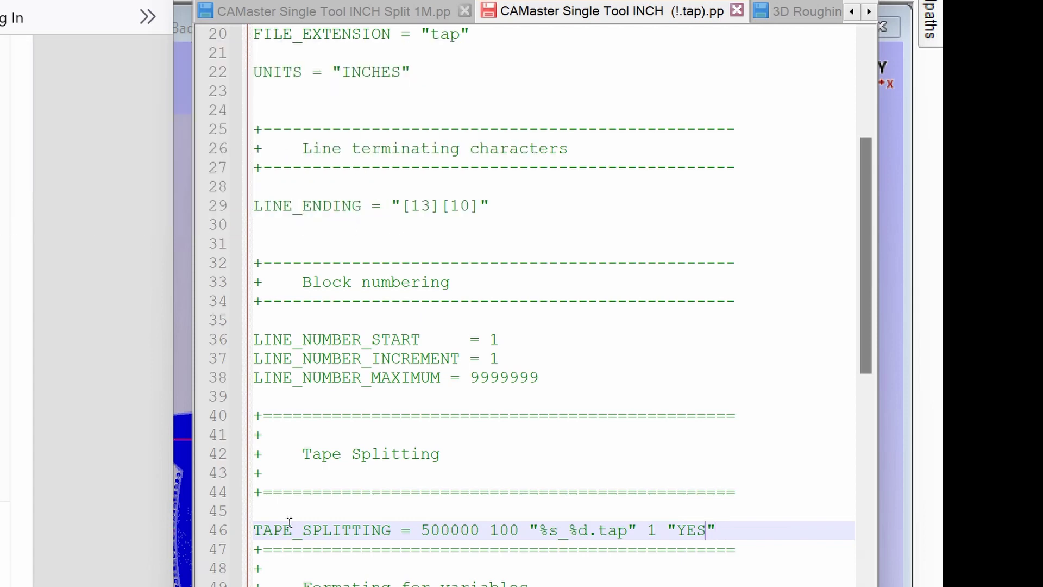
pyautogui.press('Right')
pyautogui.press('Return')
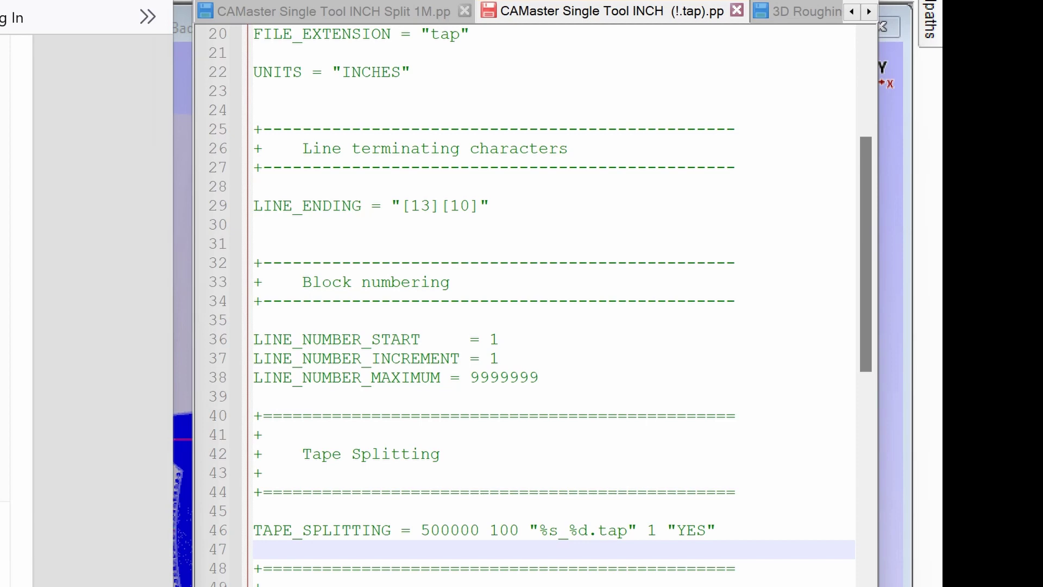
# Step: Insert the word Split after INCH in the POST_NAME value on line 18
pyautogui.scroll(3, 617, 186)
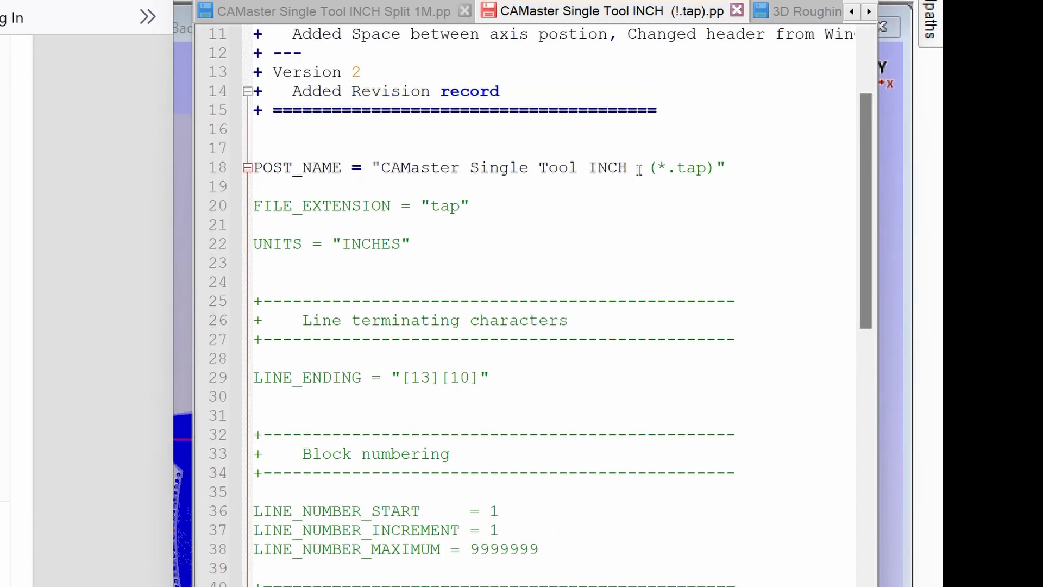
pyautogui.click(639, 169)
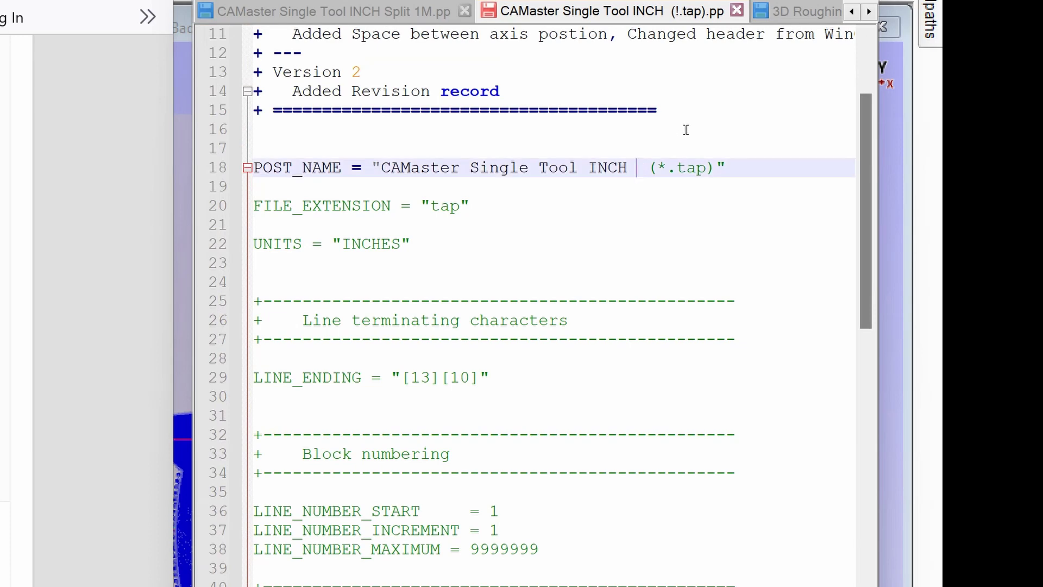
pyautogui.write('Split')
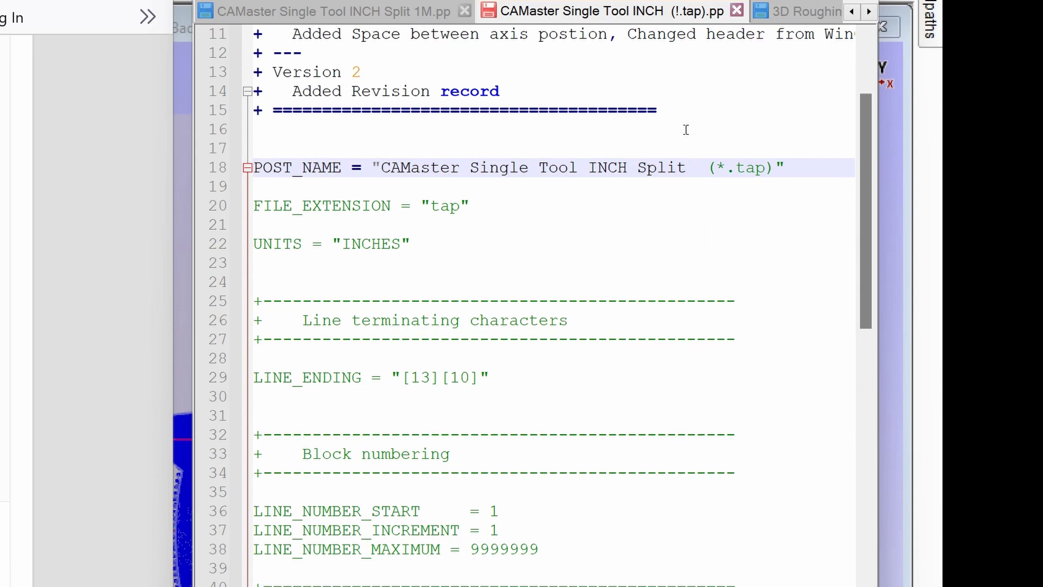
# Step: Add 500K after Split in the POST_NAME value on line 18
pyautogui.write(' 500')
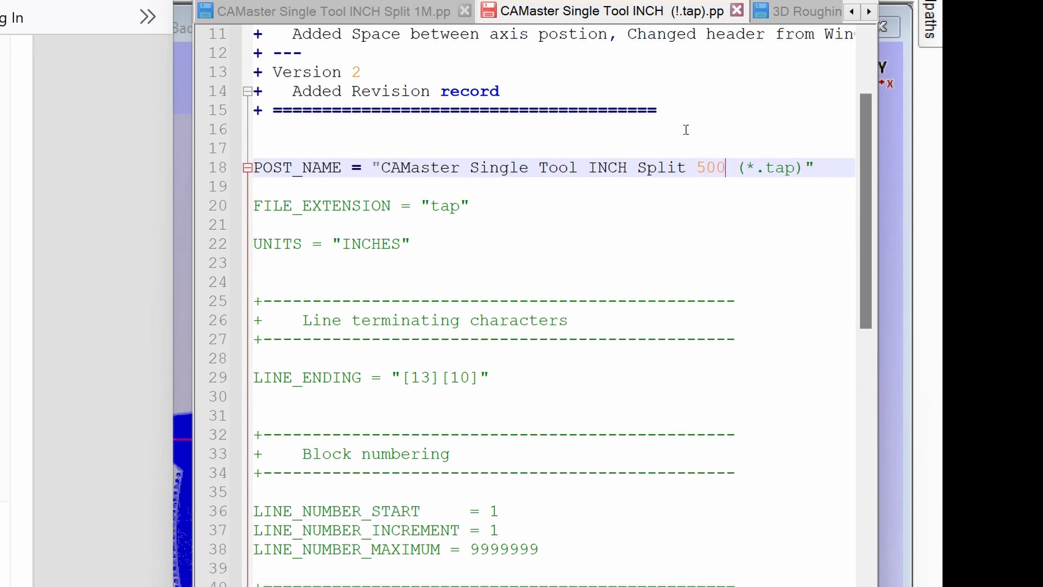
pyautogui.write('K')
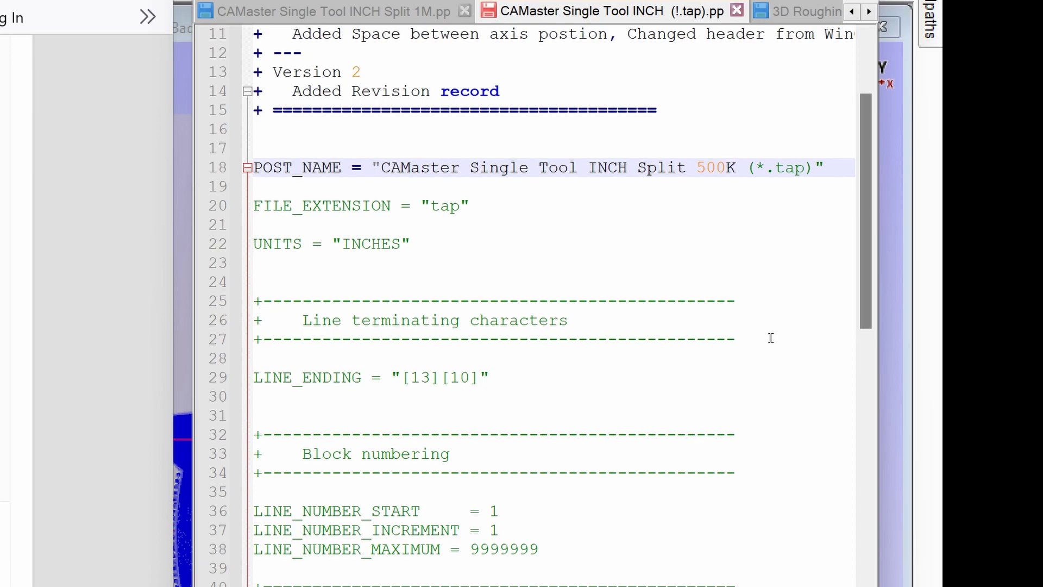
pyautogui.scroll(4, 862, 275)
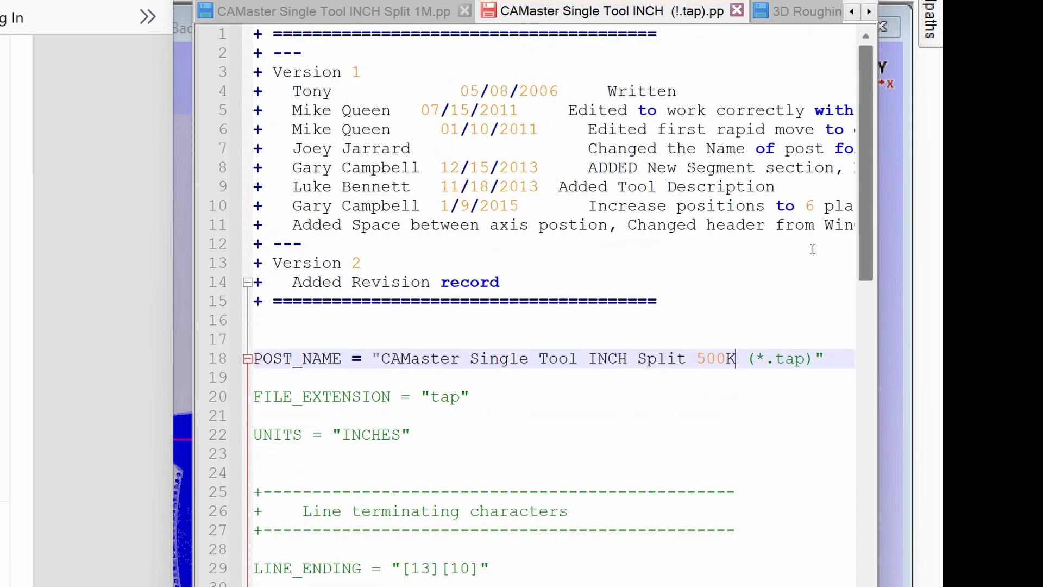
# Step: Save the edited post-processor as a new file named CAMaster Single Tool INCH Split 500K.pp in the D:\CAMaster folder
pyautogui.hotkey('alt', 'f')
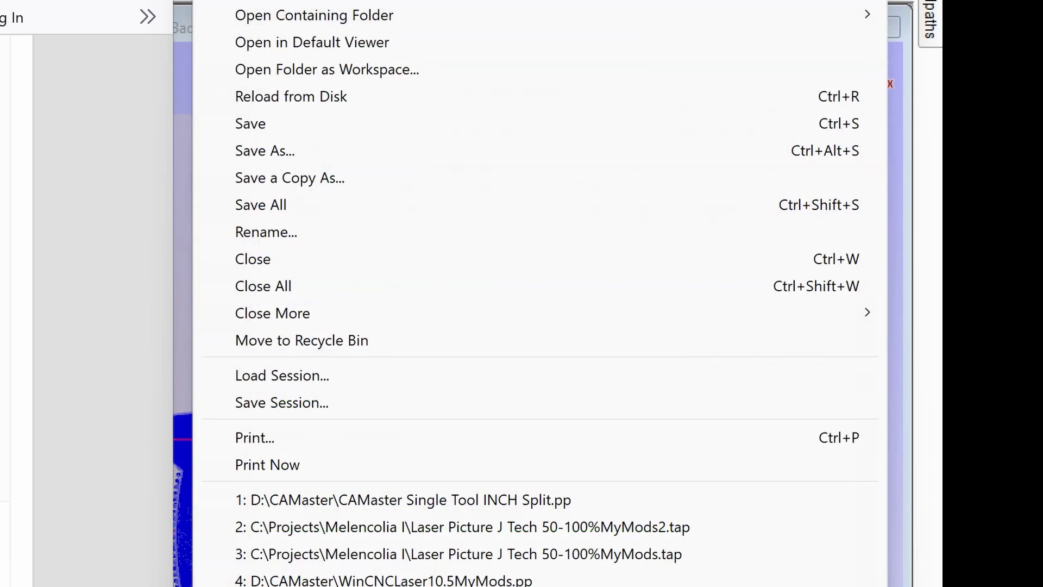
pyautogui.click(276, 151)
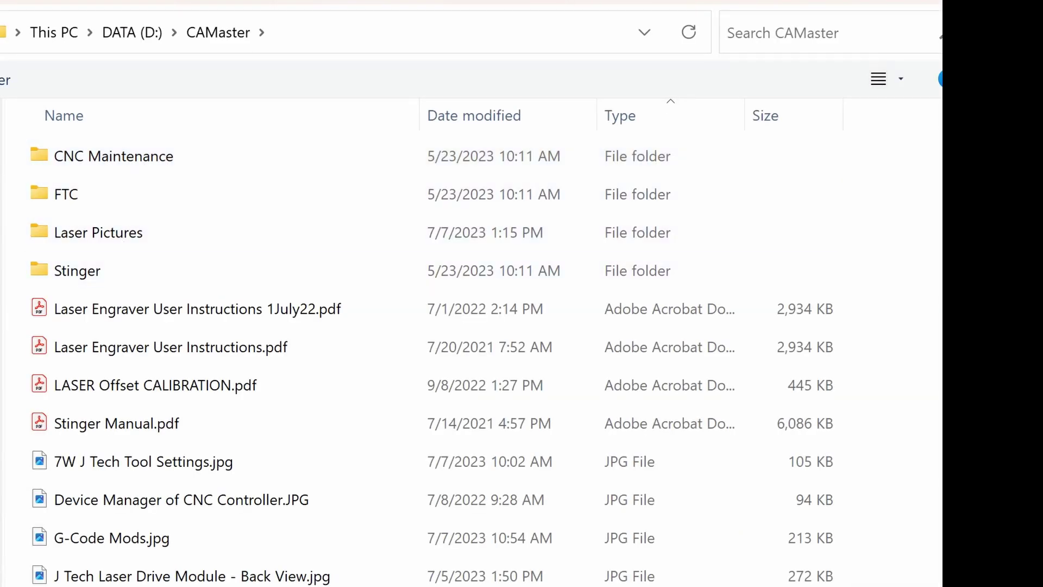
pyautogui.scroll(-2, 434, 353)
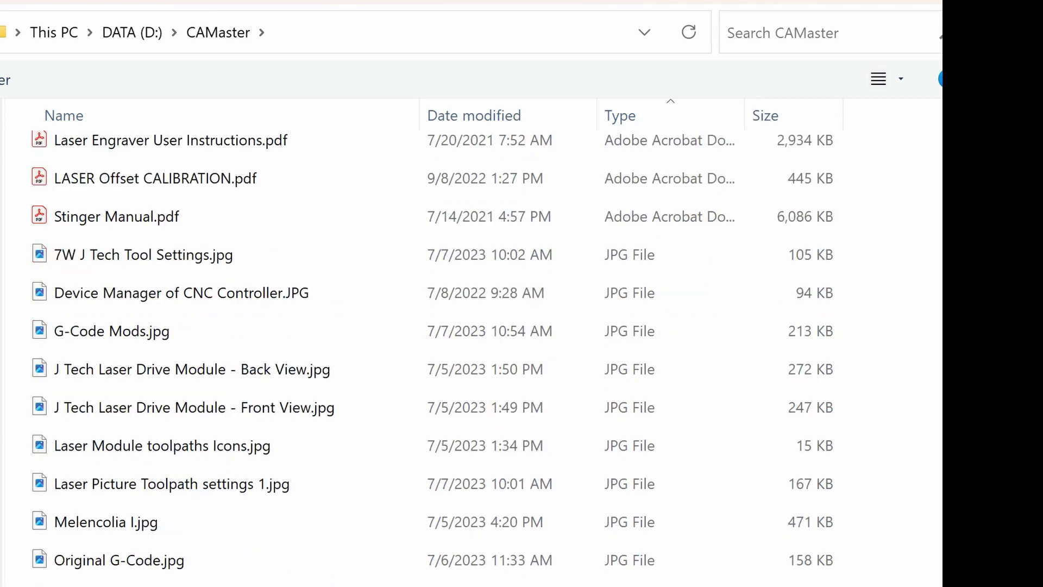
pyautogui.scroll(-1, 435, 353)
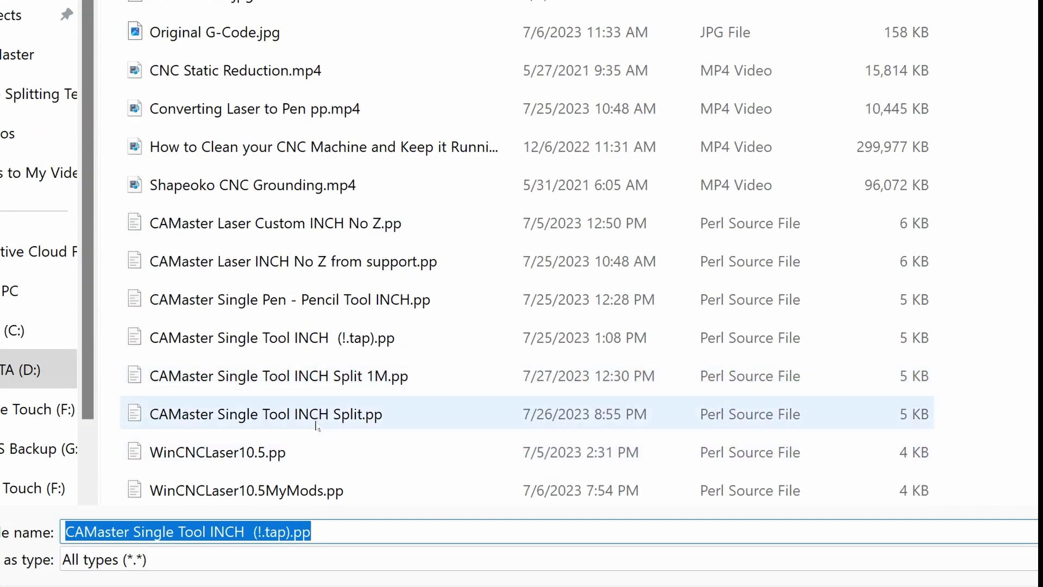
pyautogui.click(331, 387)
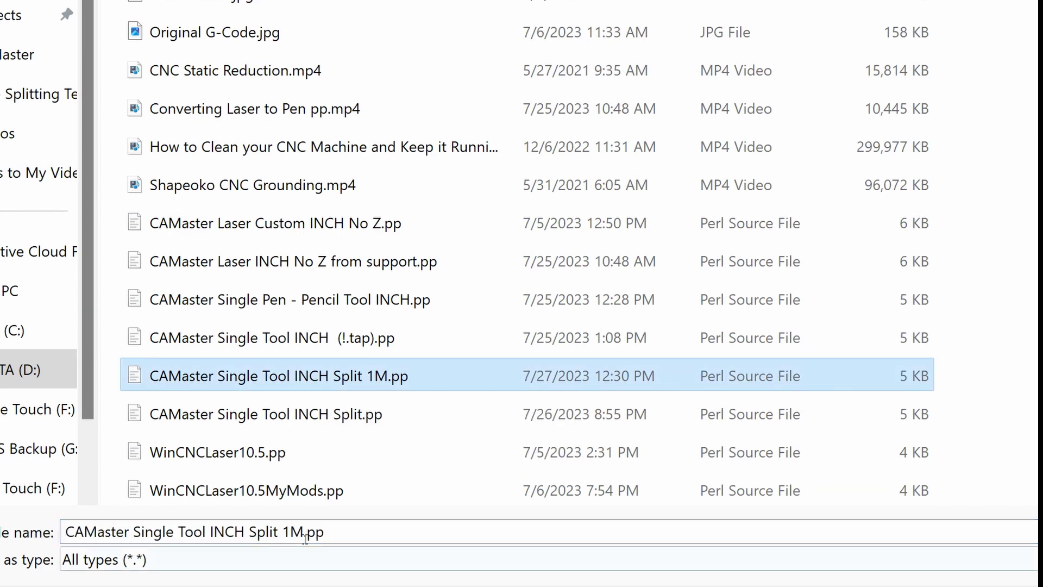
pyautogui.click(285, 532)
pyautogui.moveTo(285, 531); pyautogui.dragTo(301, 530)
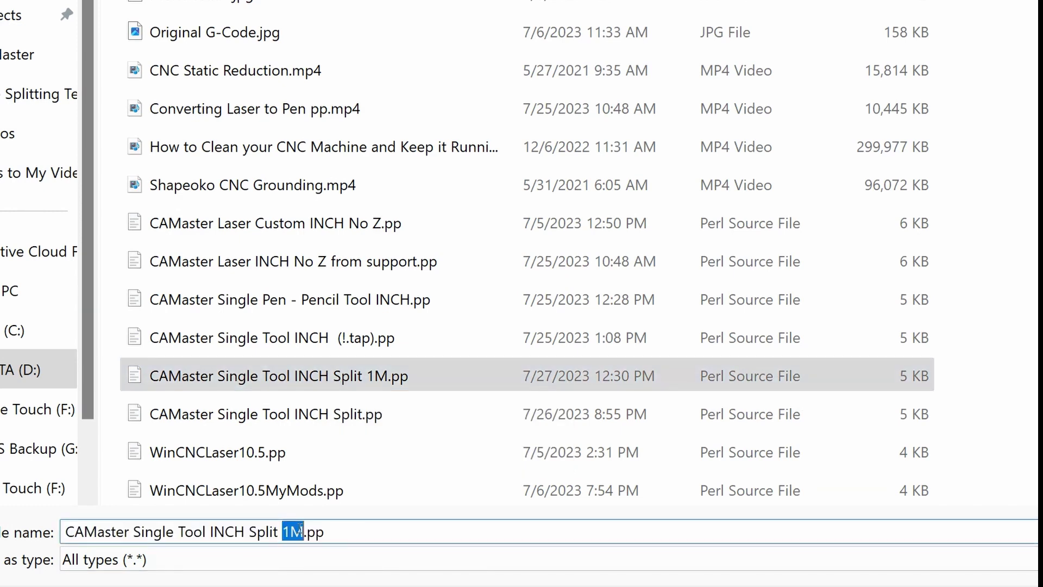
pyautogui.write('500')
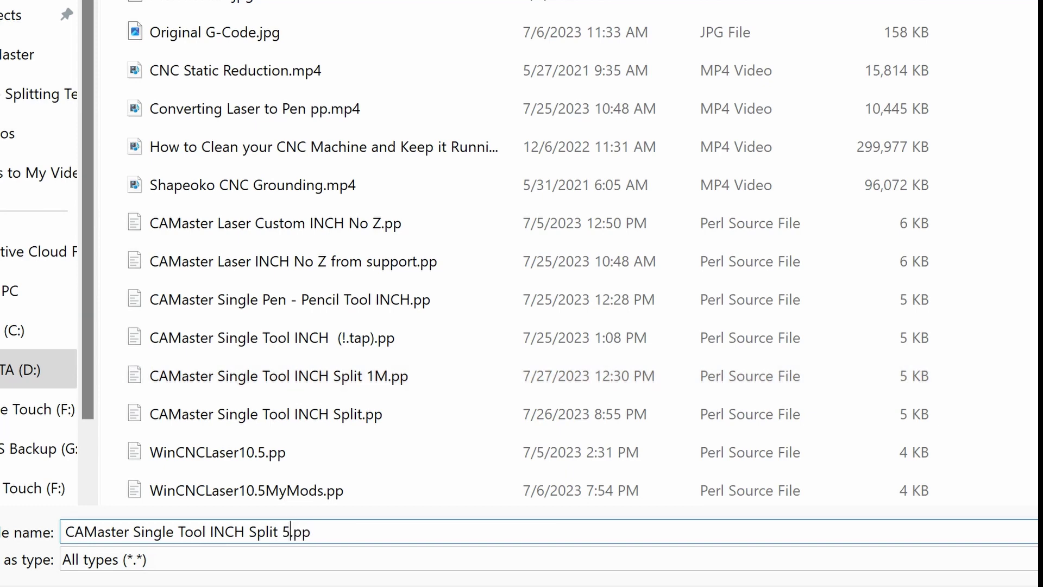
pyautogui.write('K')
pyautogui.press('Return')
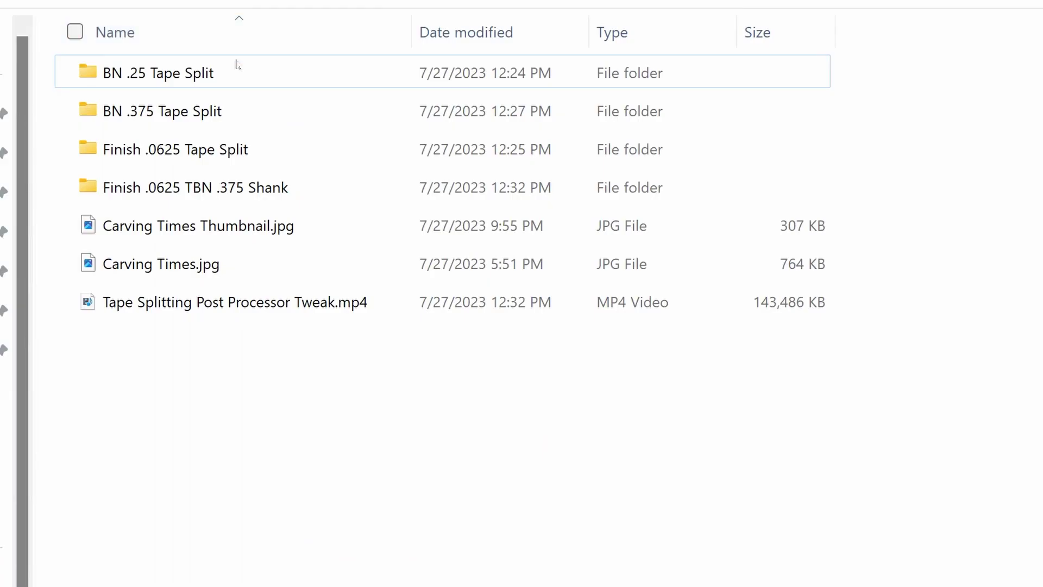
# Step: Open 3D Roughing .25 BN Tape Split Test_1.tap from the BN .25 Tape Split folder in Notepad++
pyautogui.doubleClick(215, 80)
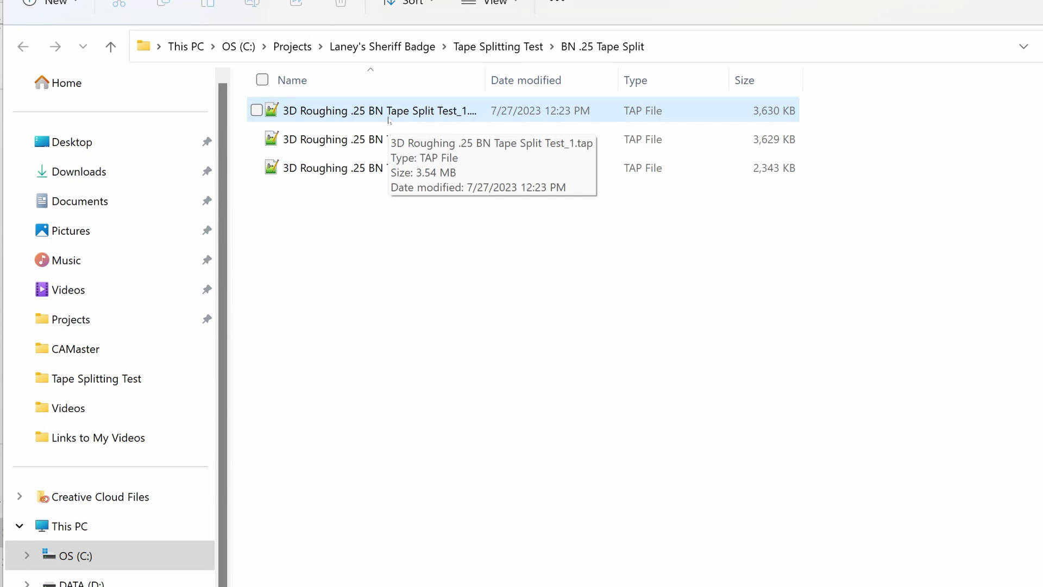
pyautogui.rightClick(388, 120)
pyautogui.moveTo(597, 208)
pyautogui.click(753, 218)
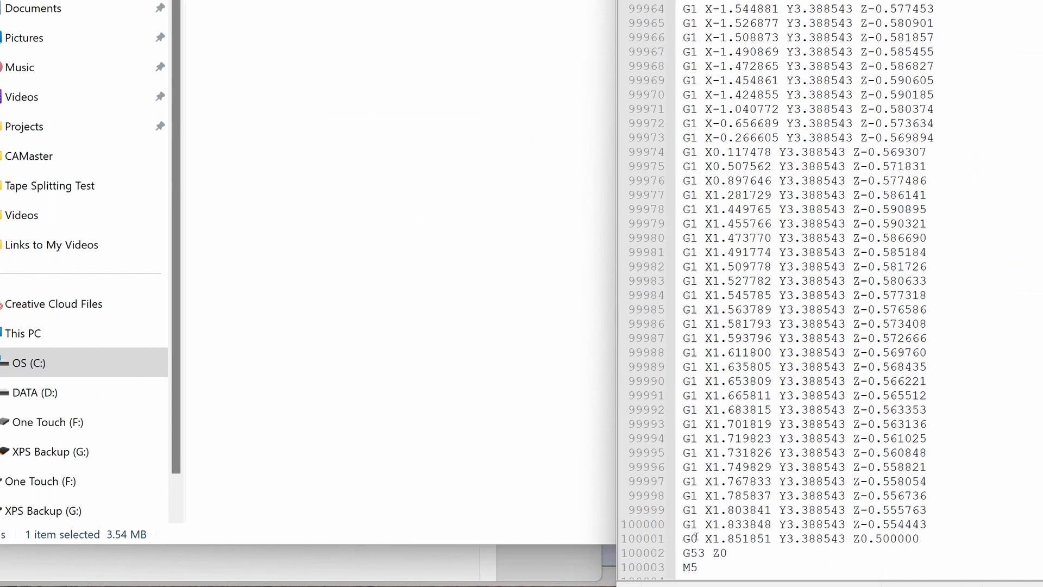
# Step: Highlight the closing rapid move on line 100001 and its Z value in the first split file, and return to the file's header
pyautogui.moveTo(687, 538); pyautogui.dragTo(924, 539)
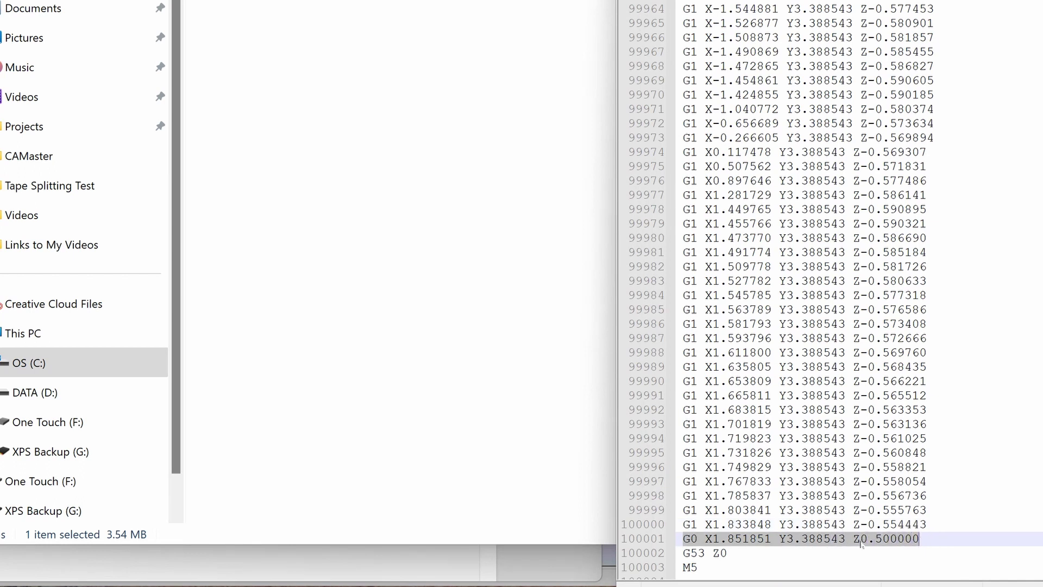
pyautogui.moveTo(852, 540); pyautogui.dragTo(921, 540)
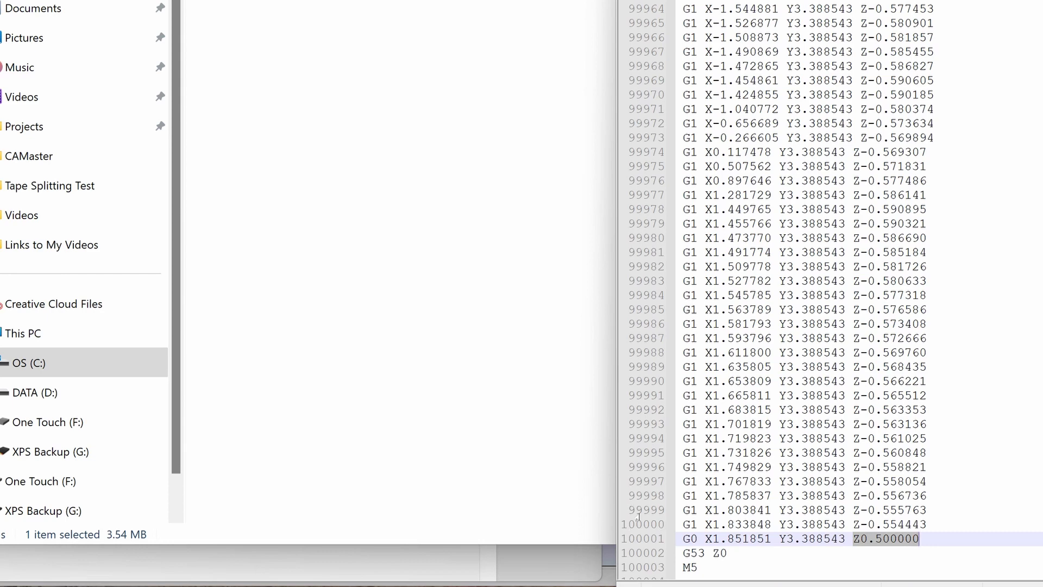
pyautogui.click(818, 567)
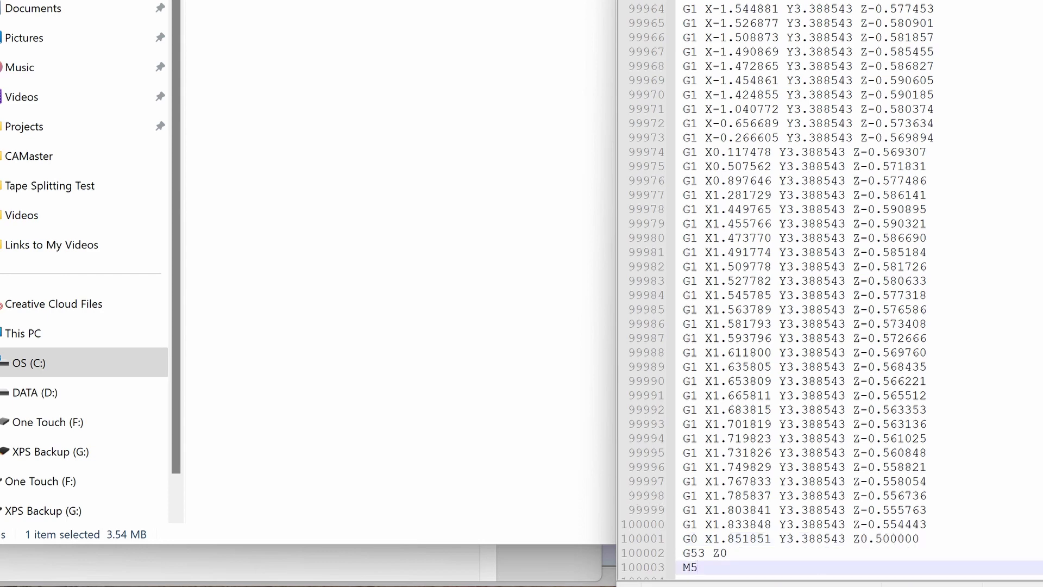
pyautogui.moveTo(1042, 563); pyautogui.dragTo(1042, 51)
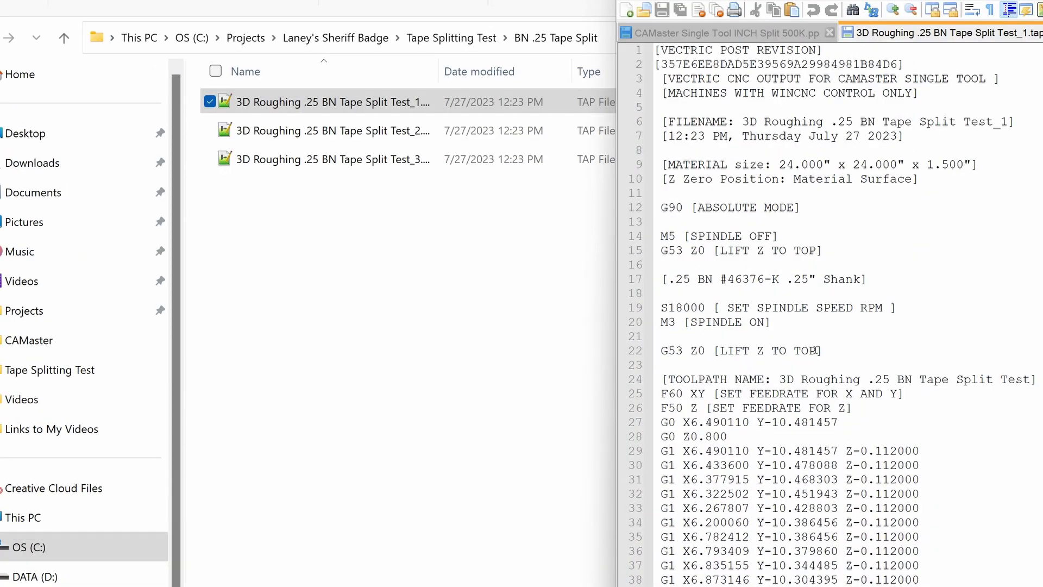
# Step: Open the second split file, 3D Roughing .25 BN Tape Split Test_2.tap, in Notepad++
pyautogui.click(286, 135)
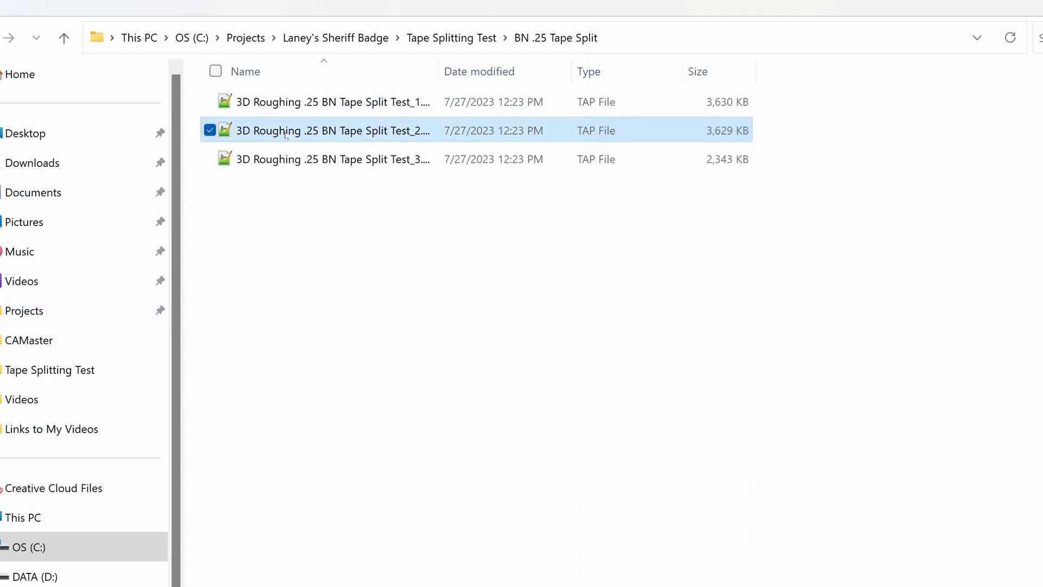
pyautogui.rightClick(286, 134)
pyautogui.moveTo(505, 224)
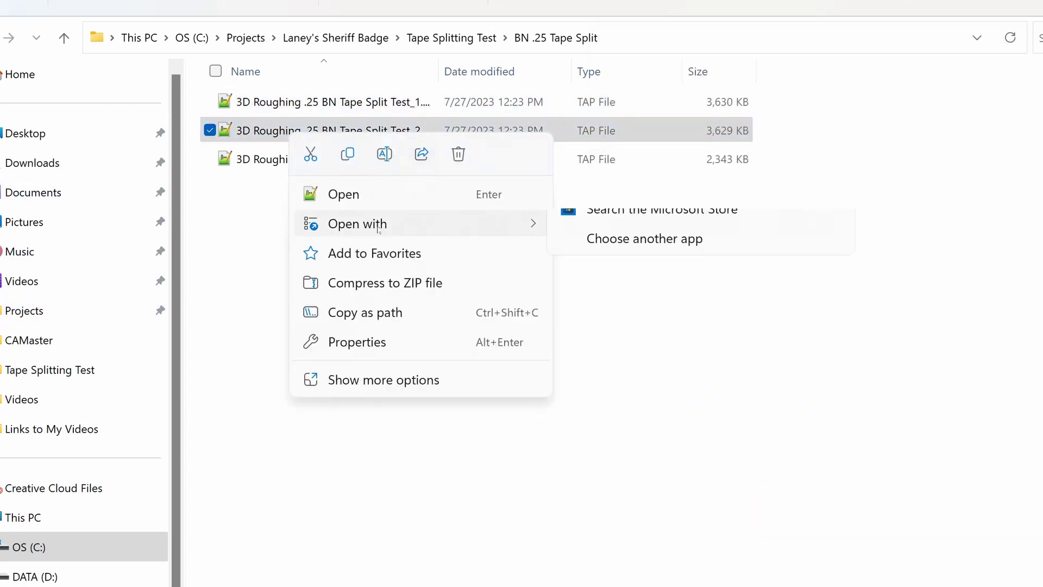
pyautogui.click(700, 226)
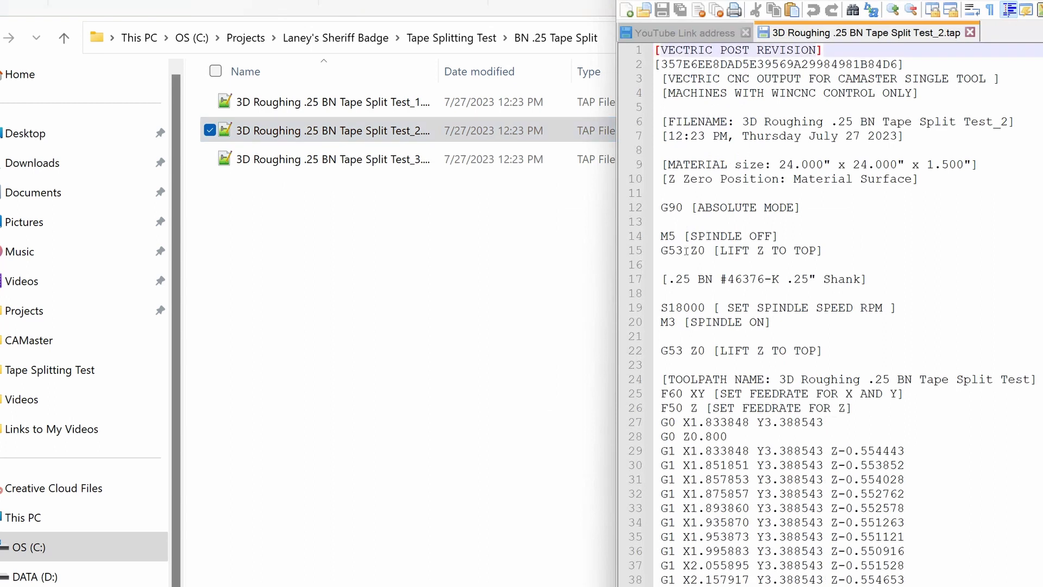
# Step: Examine the second split file's header block and highlight the Z value of the closing rapid move on line 100001
pyautogui.moveTo(656, 50); pyautogui.dragTo(889, 414)
pyautogui.moveTo(1042, 60); pyautogui.dragTo(1042, 440)
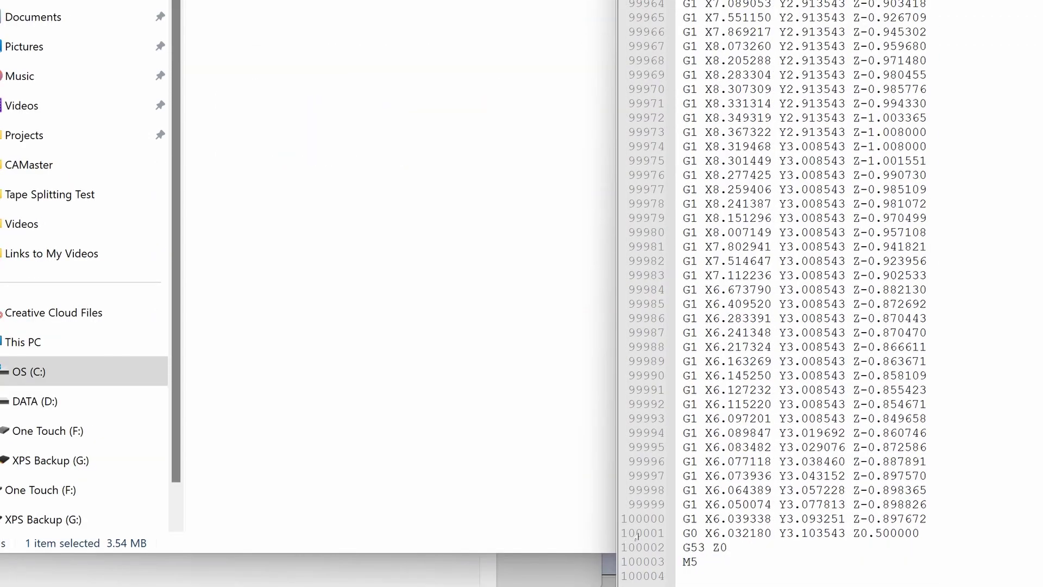
pyautogui.click(852, 533)
pyautogui.moveTo(852, 532); pyautogui.dragTo(923, 533)
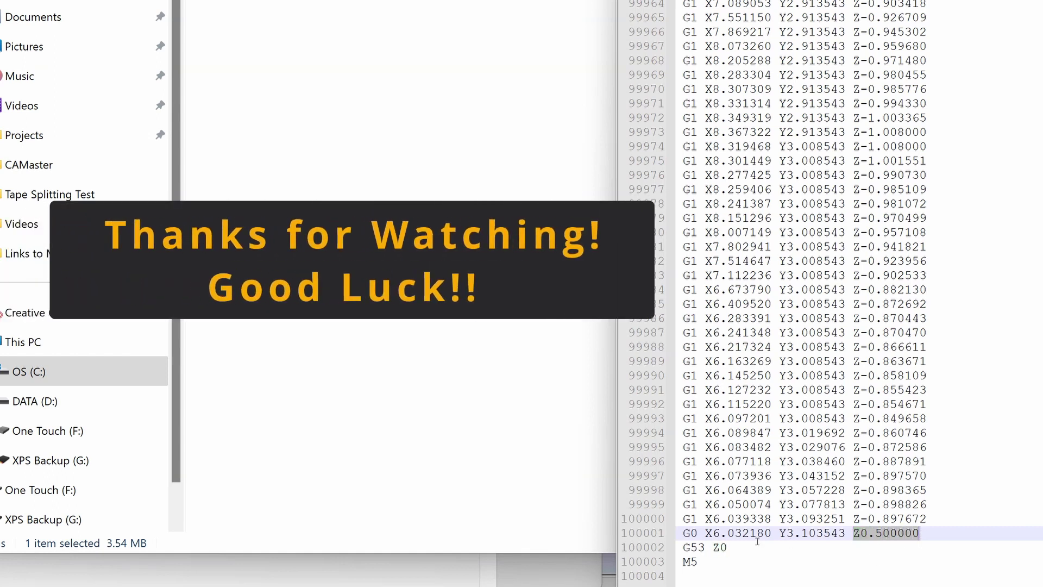